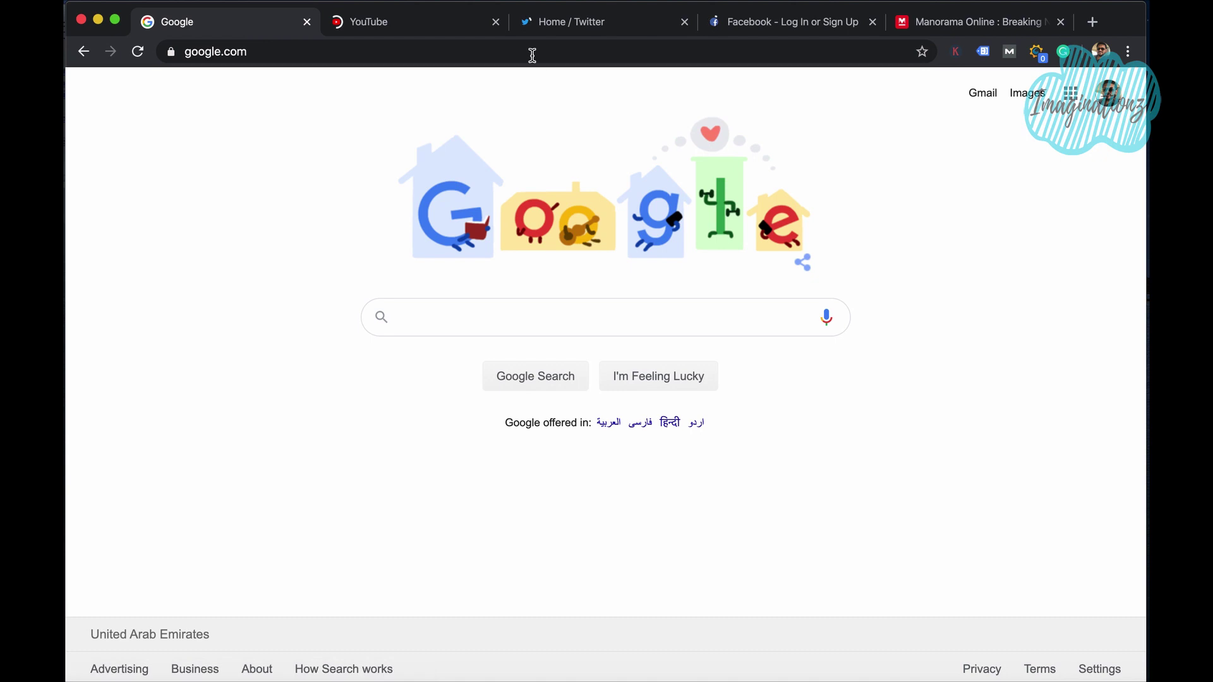
Step: Close the Twitter tab and reopen it as the most recently closed tab
click(685, 23)
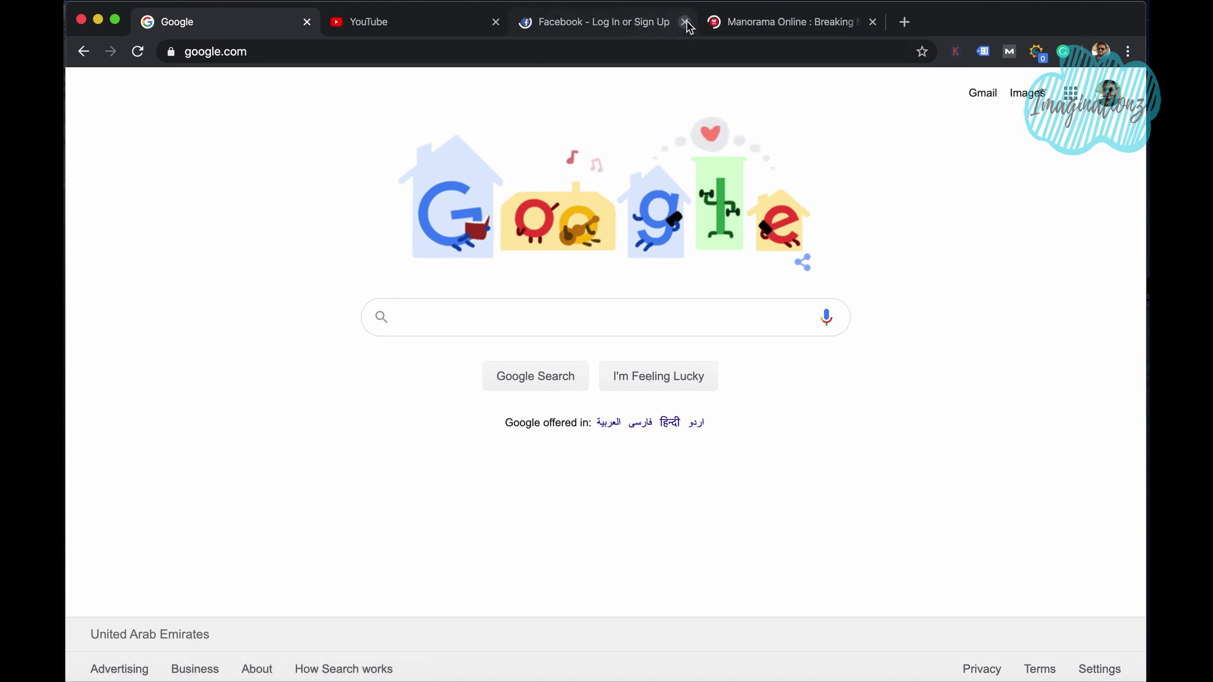
key(super+shift+t)
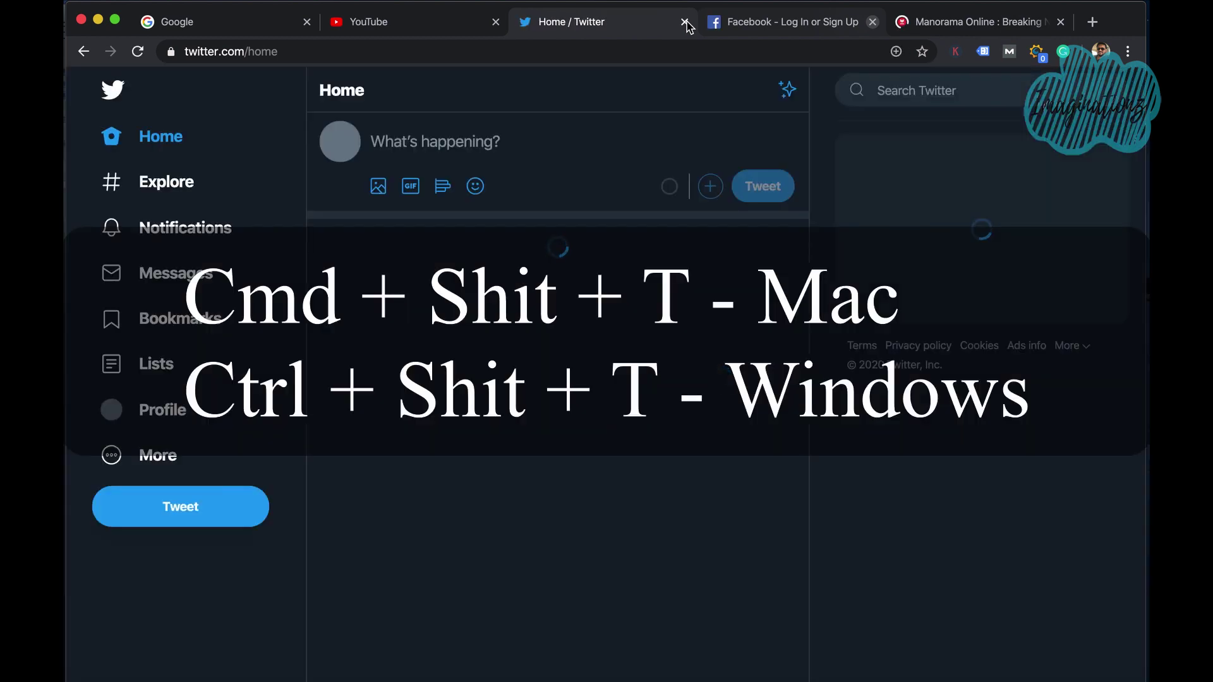
Step: Close the YouTube, Twitter and Facebook tabs, leaving the Google and Manorama Online tabs open
click(496, 24)
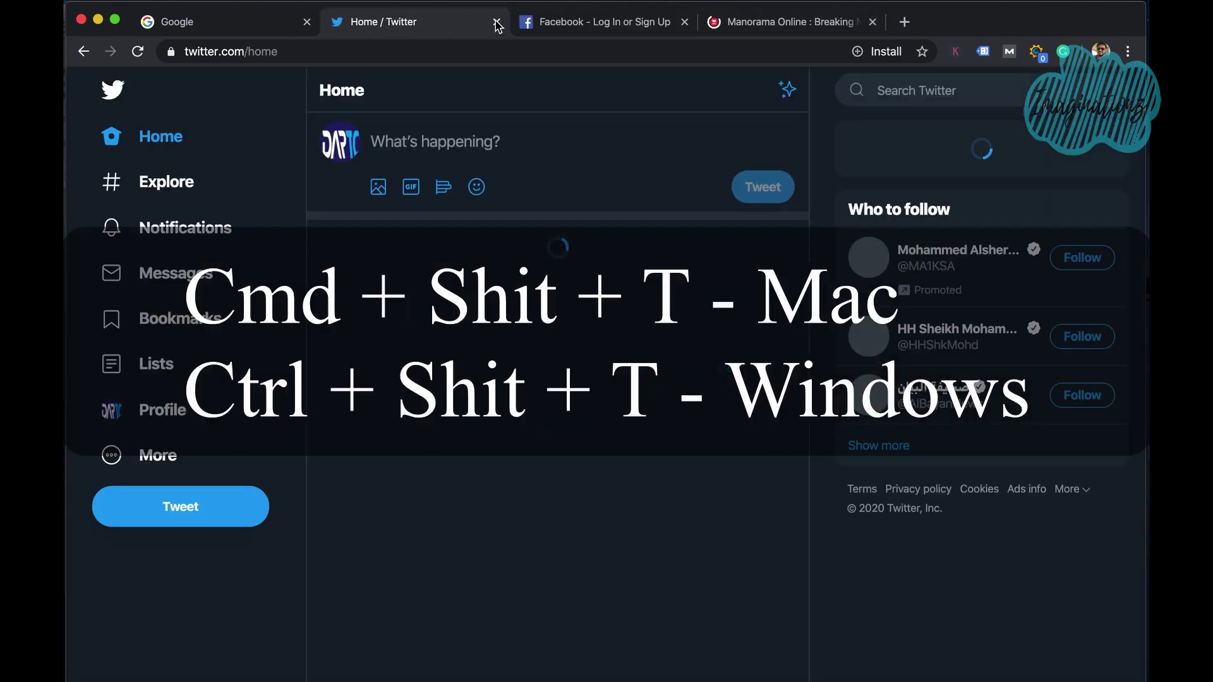
click(496, 24)
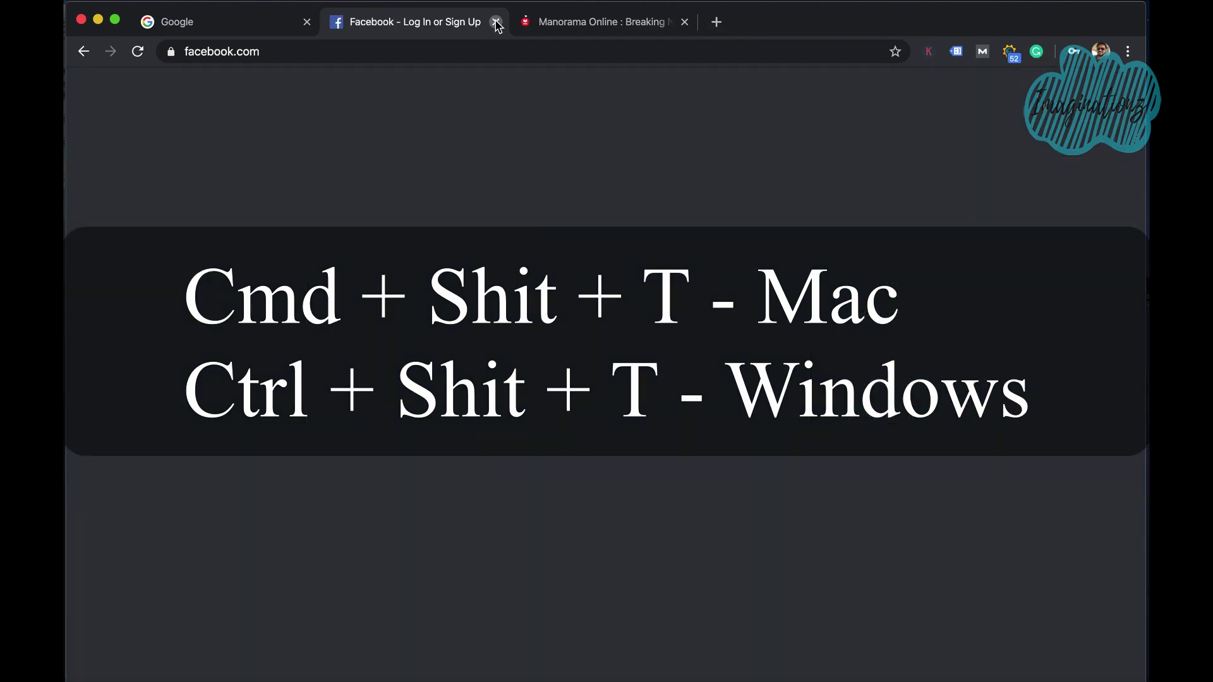
click(496, 24)
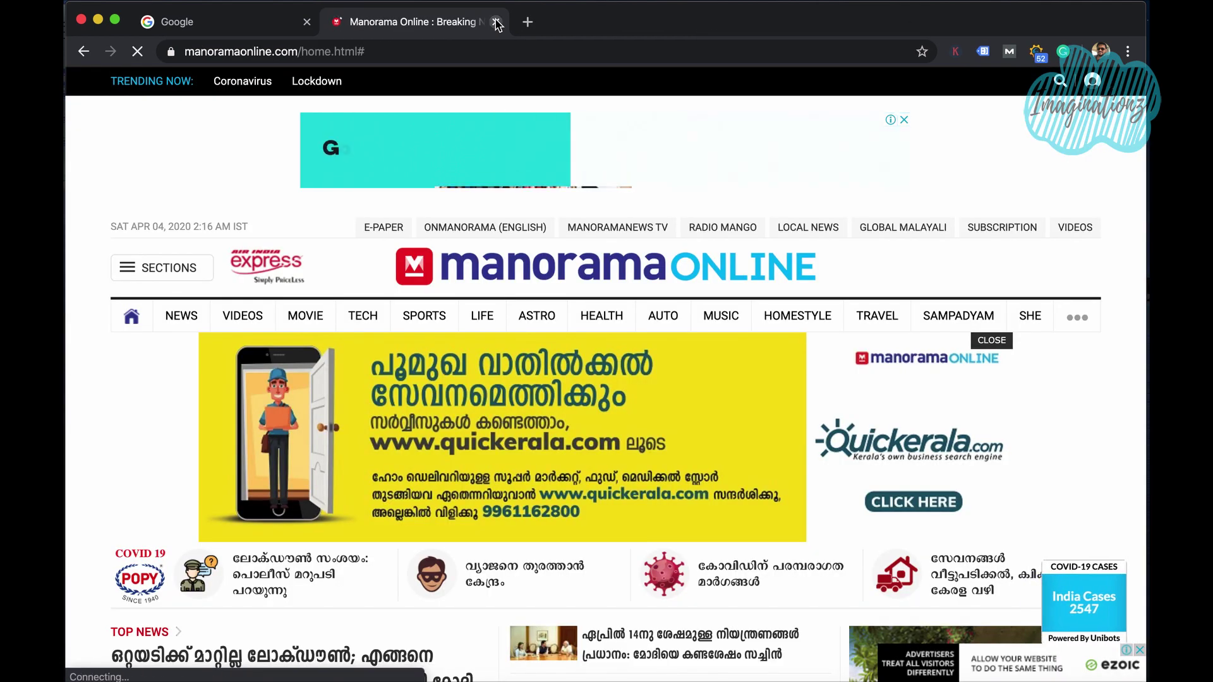
Step: Restore the closed Facebook, Twitter and YouTube tabs one after another
key(super+shift+t)
key(super+shift+t)
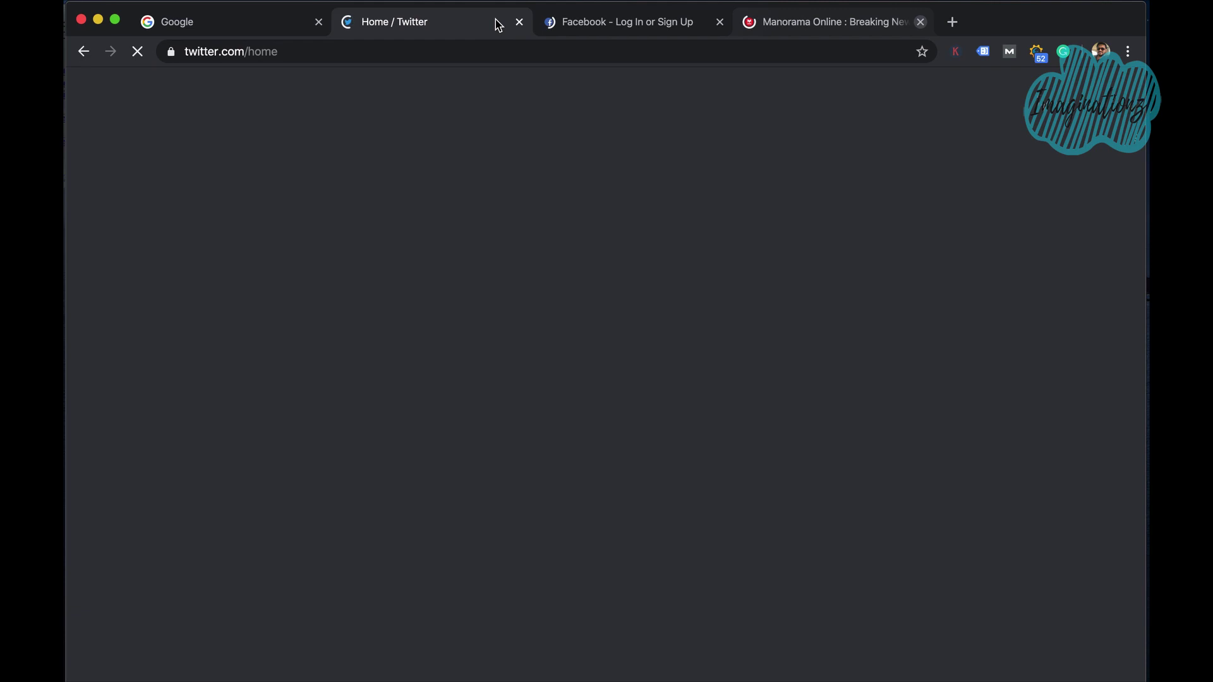
key(super+shift+t)
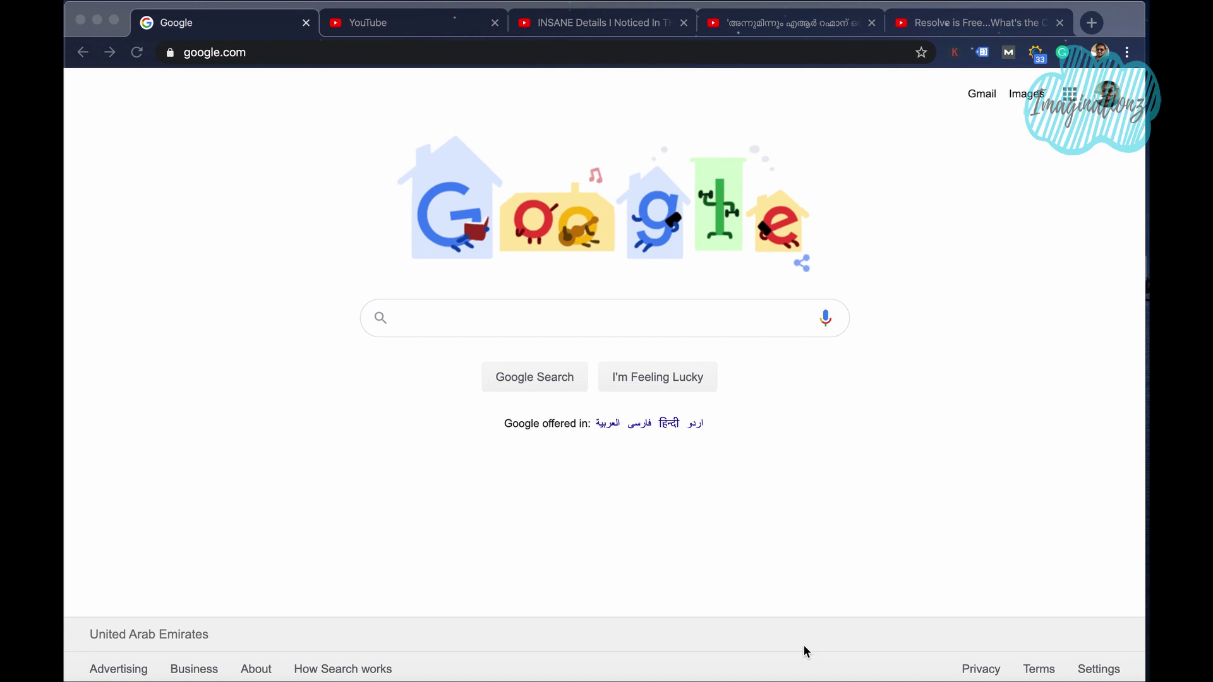
Step: Switch directly between the open tabs by their number: second, third, fifth, second again and back to the first
click(1123, 37)
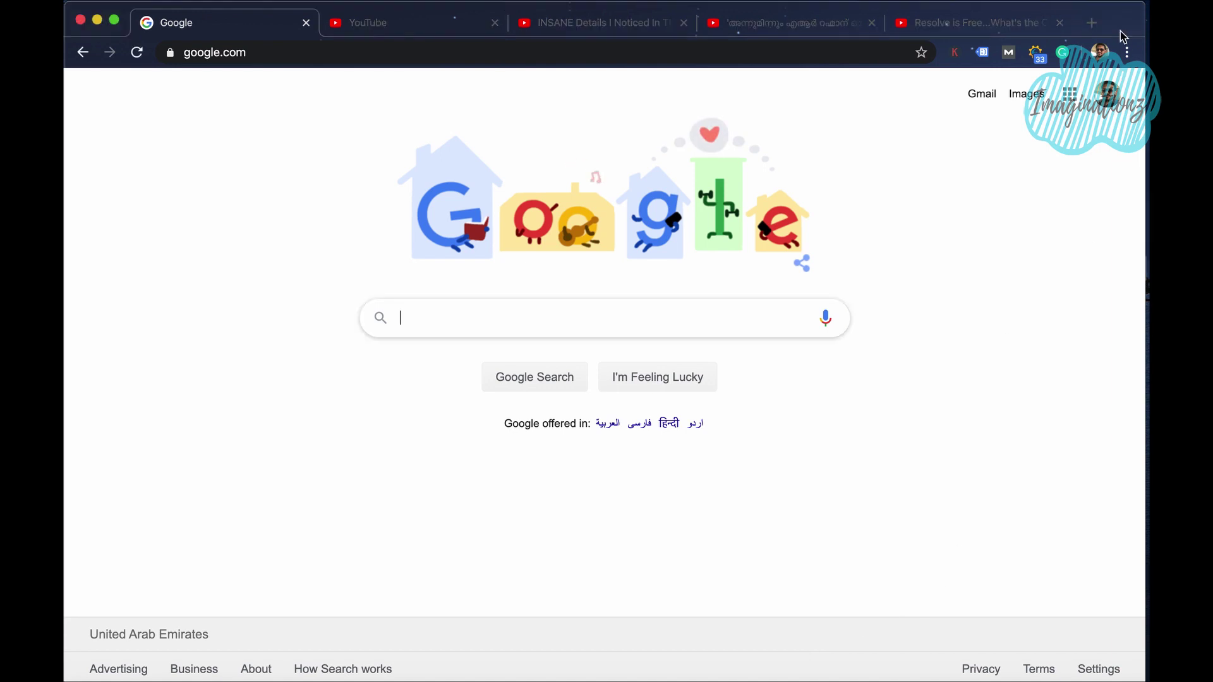
key(super+2)
key(super+3)
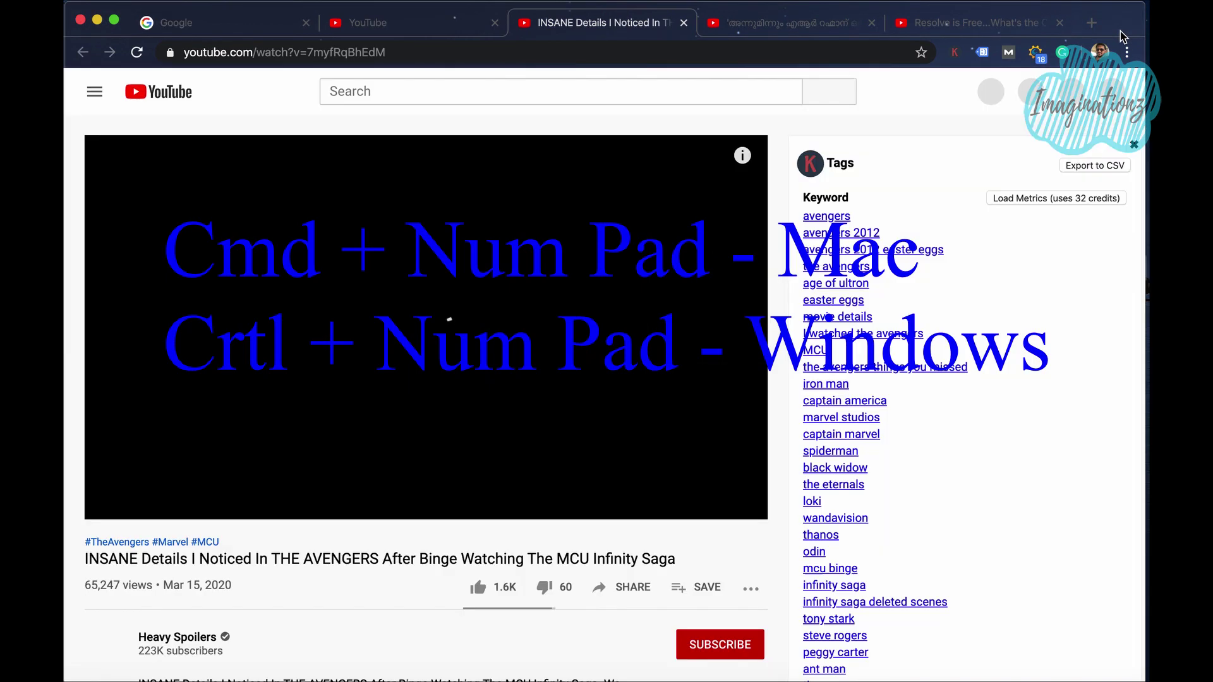
key(super+5)
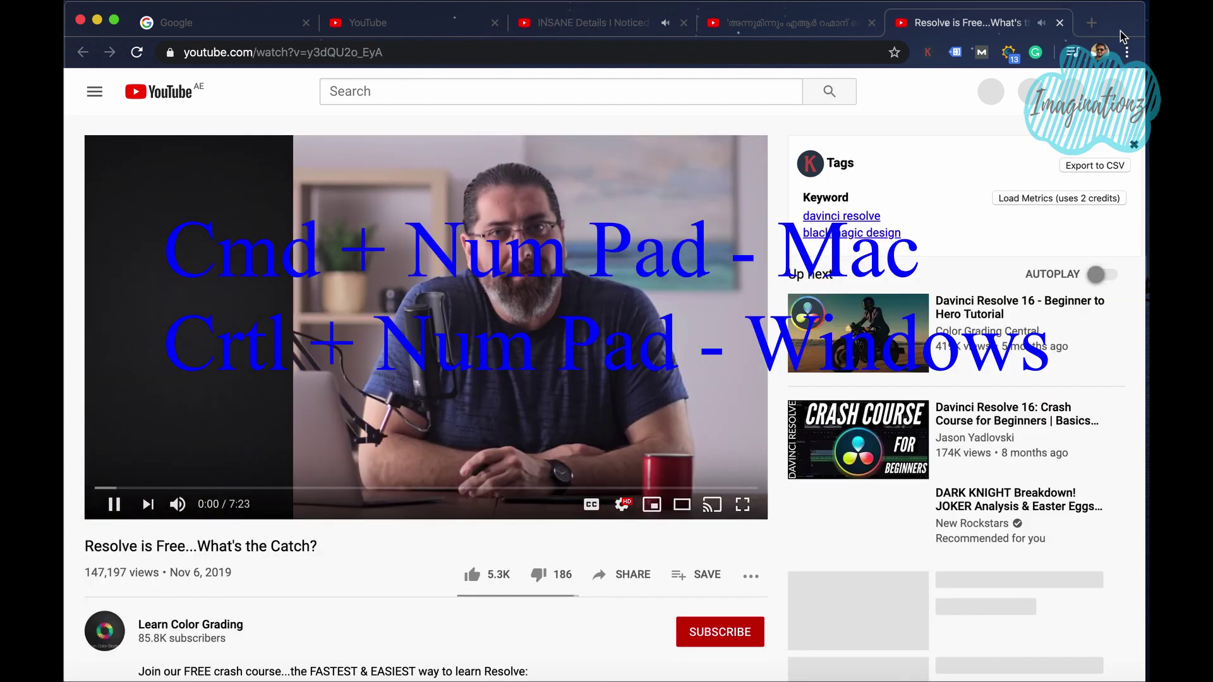
key(super+2)
key(super+1)
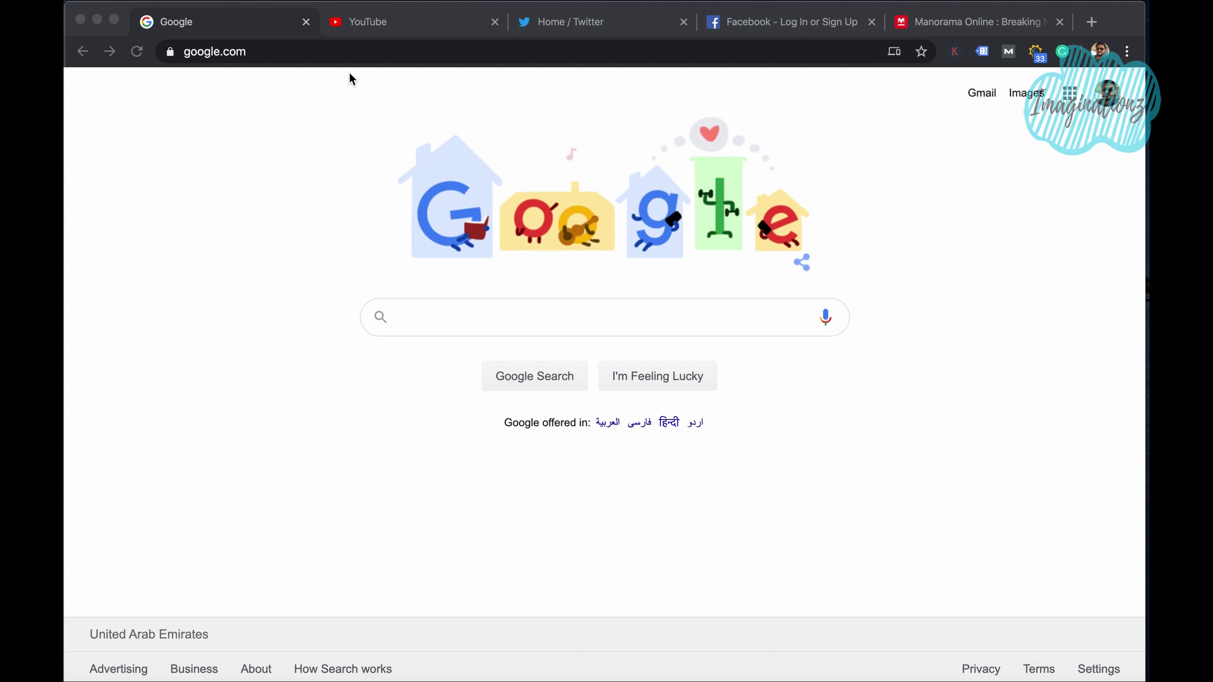
Step: View the Pin option for the Google tab and the YouTube tab without applying it
right_click(140, 25)
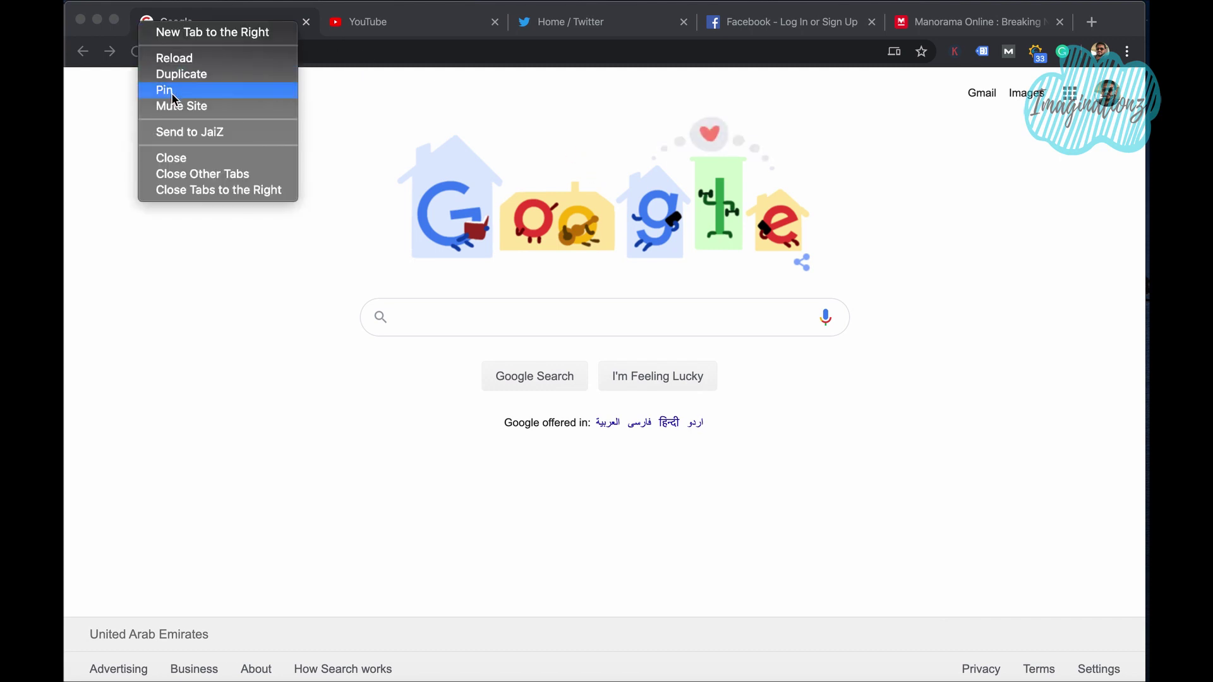
right_click(325, 22)
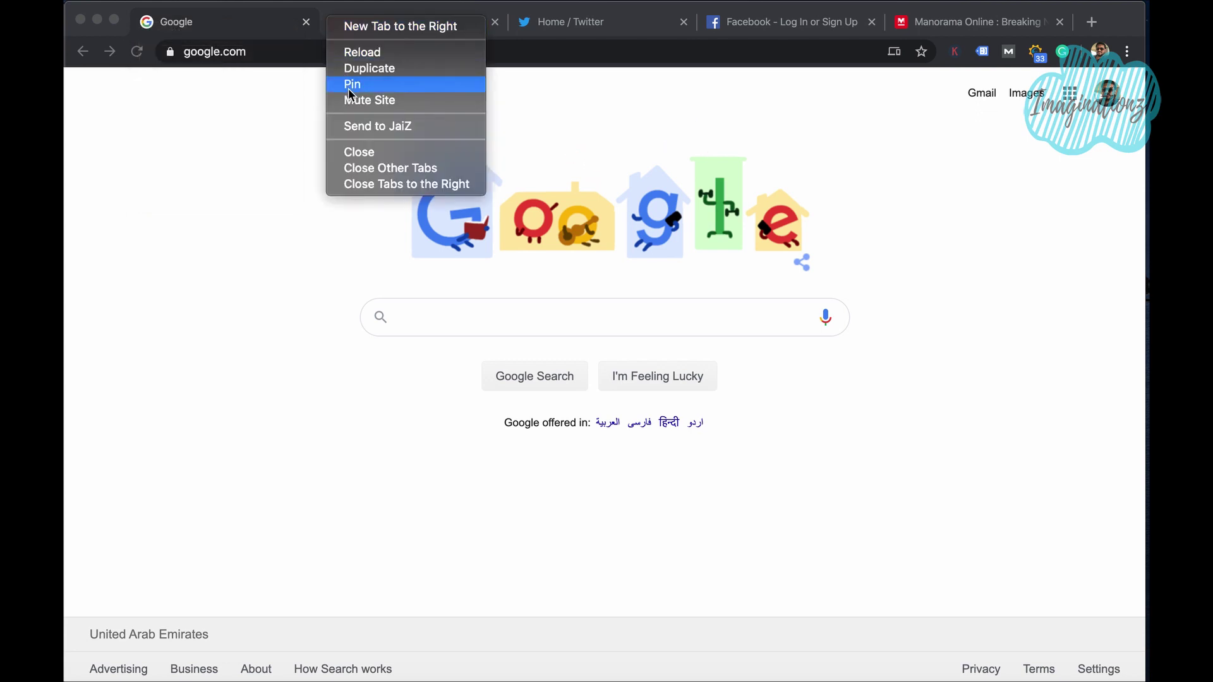
click(277, 172)
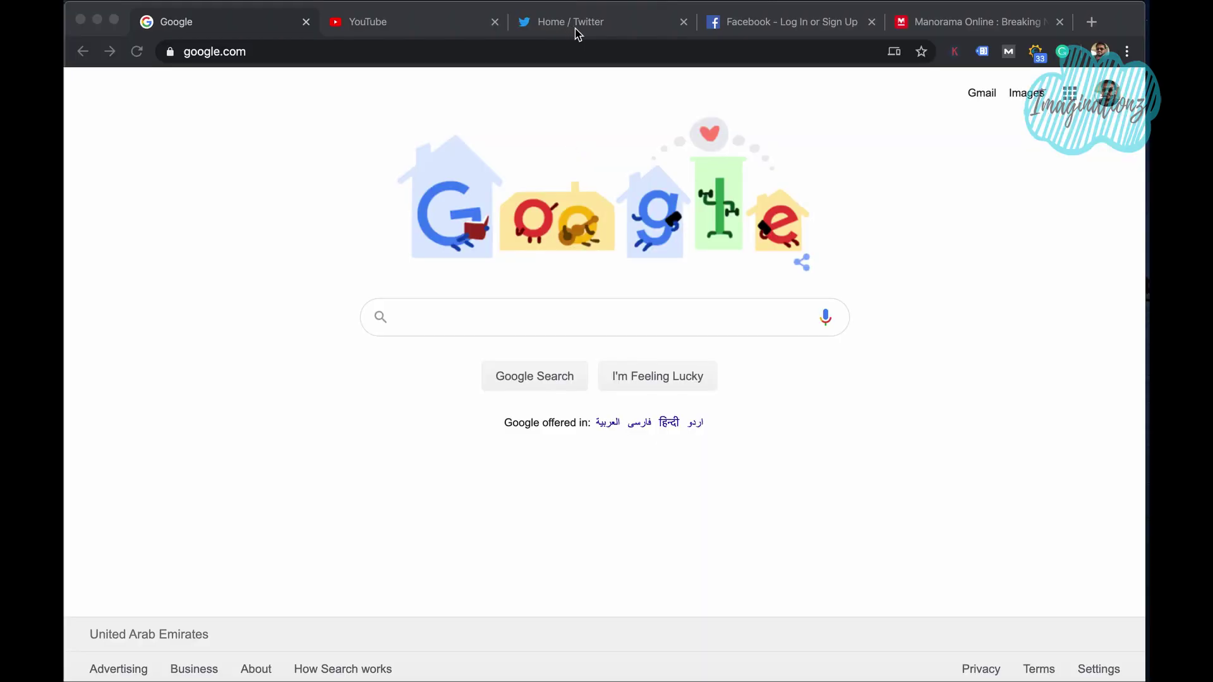
click(628, 27)
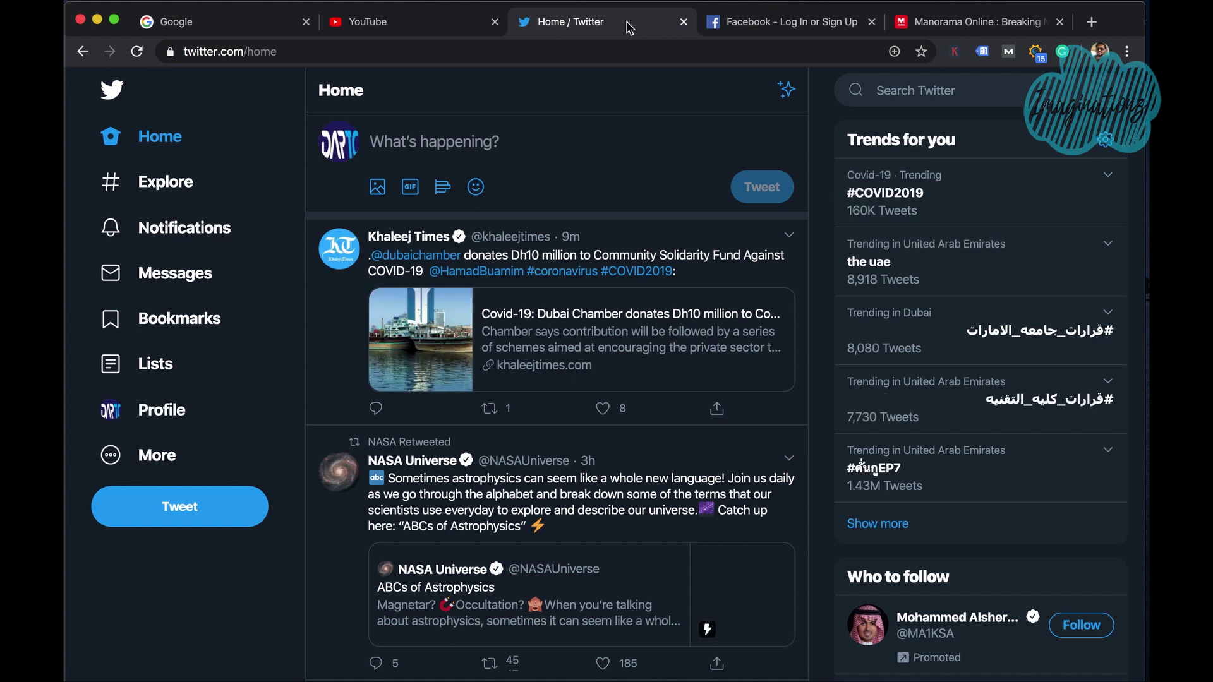
scroll(643, 302, down, 3)
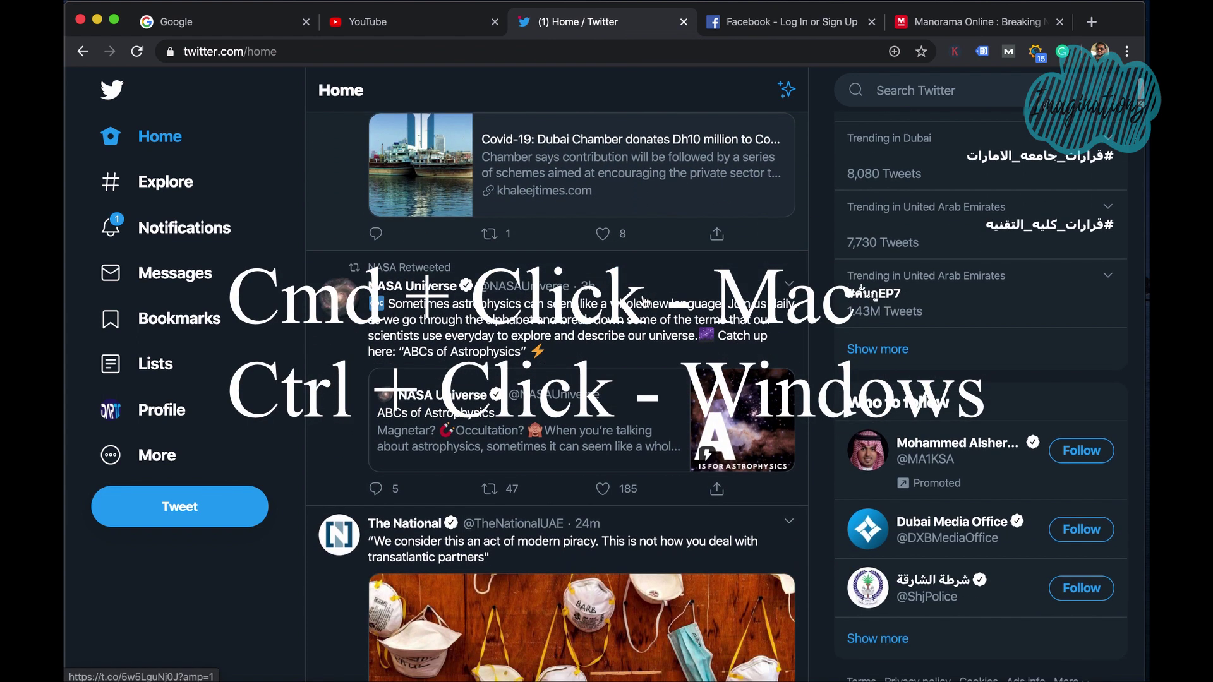
scroll(543, 392, down, 1)
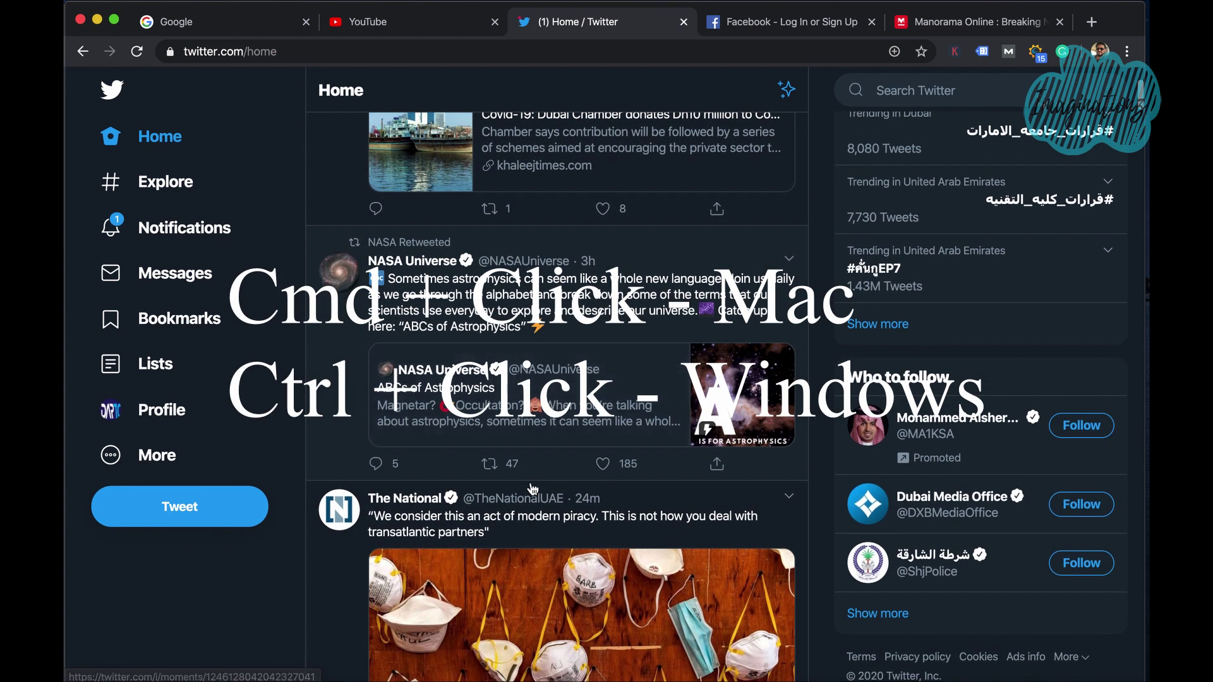
mouse_move(528, 503)
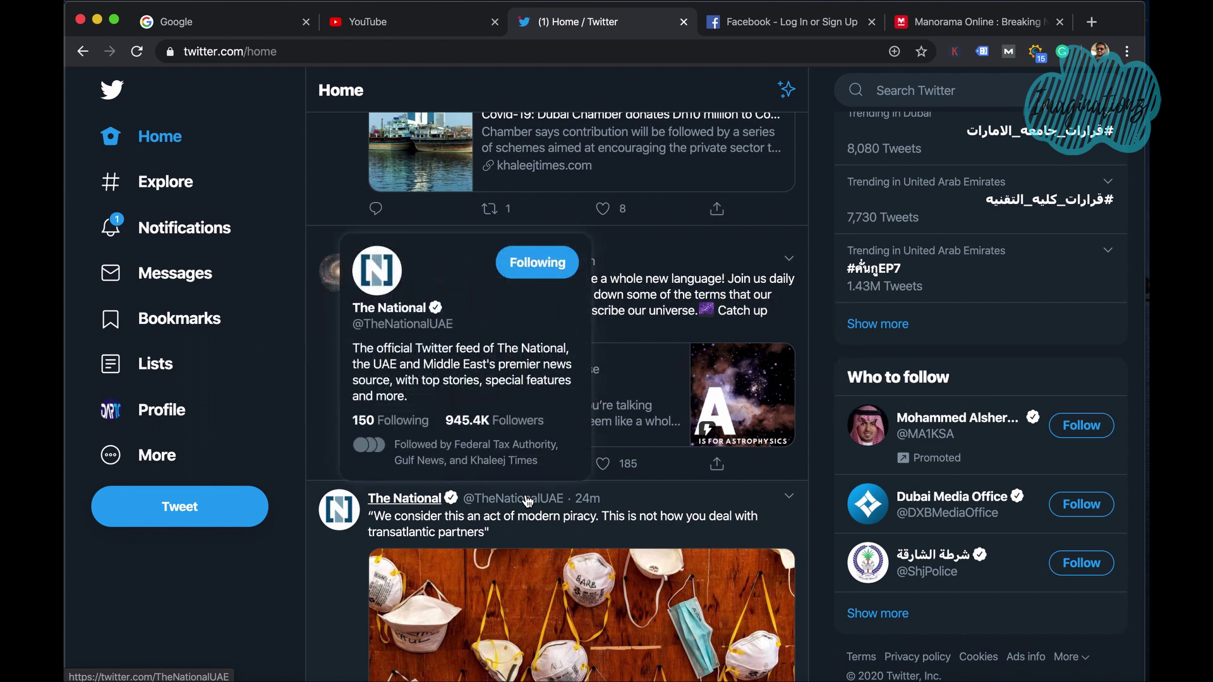
super+click(528, 502)
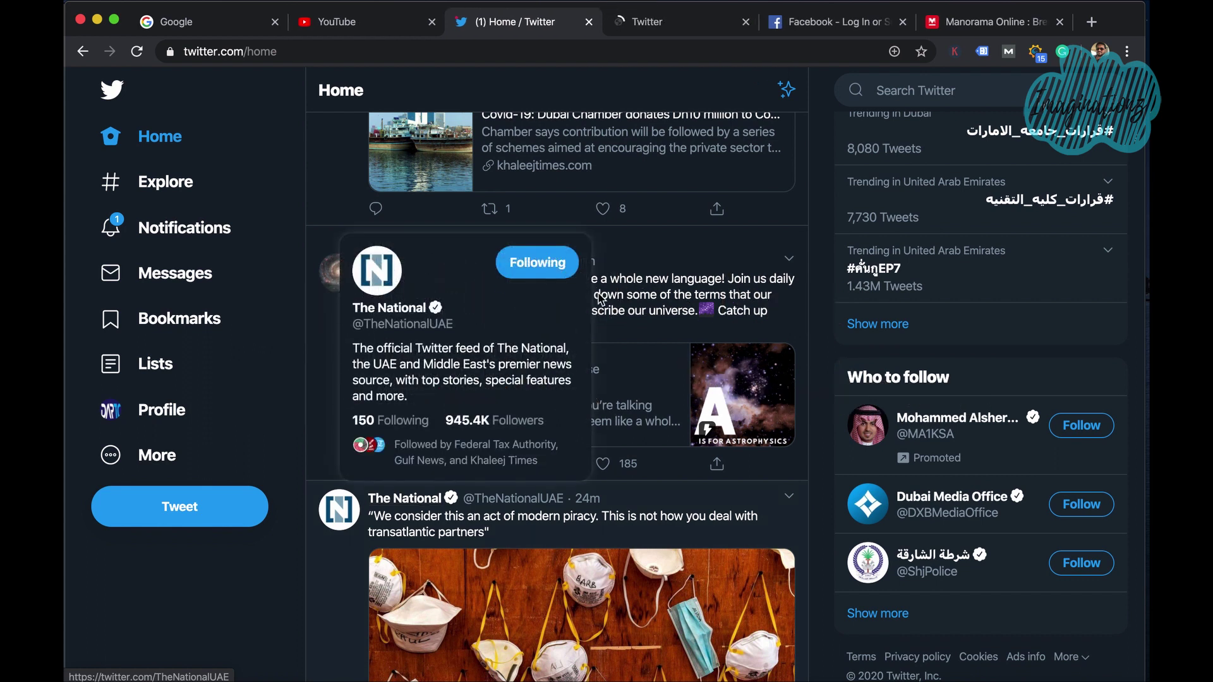
click(647, 25)
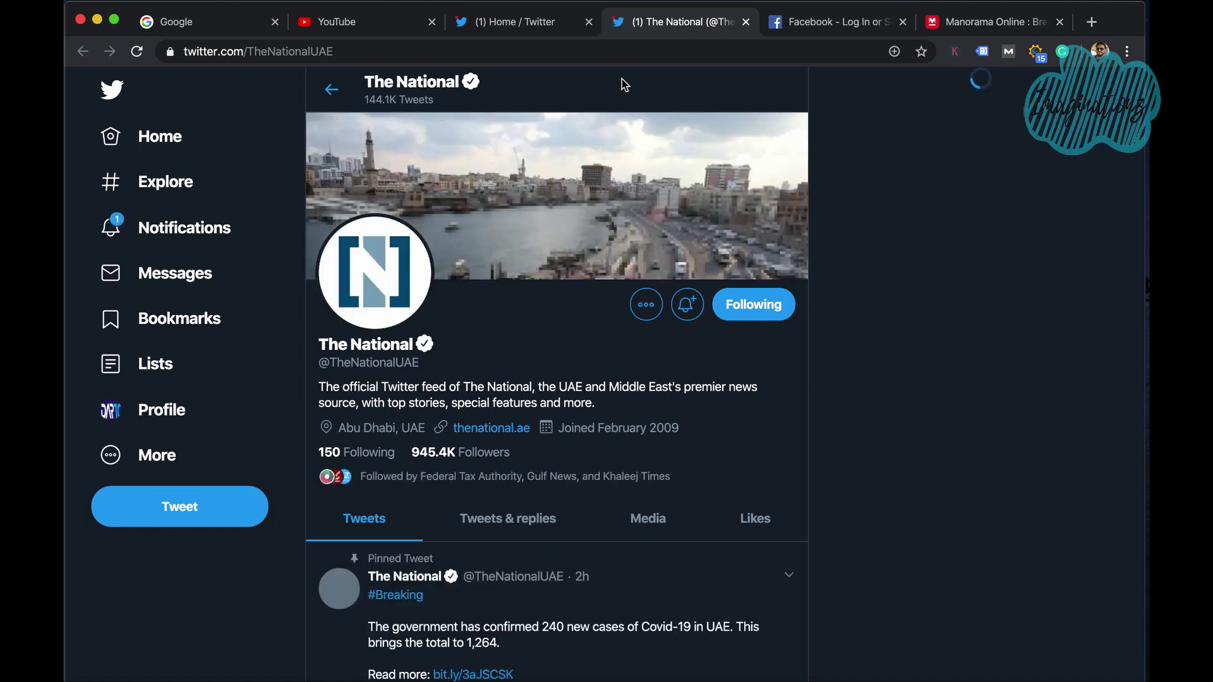
super+click(484, 429)
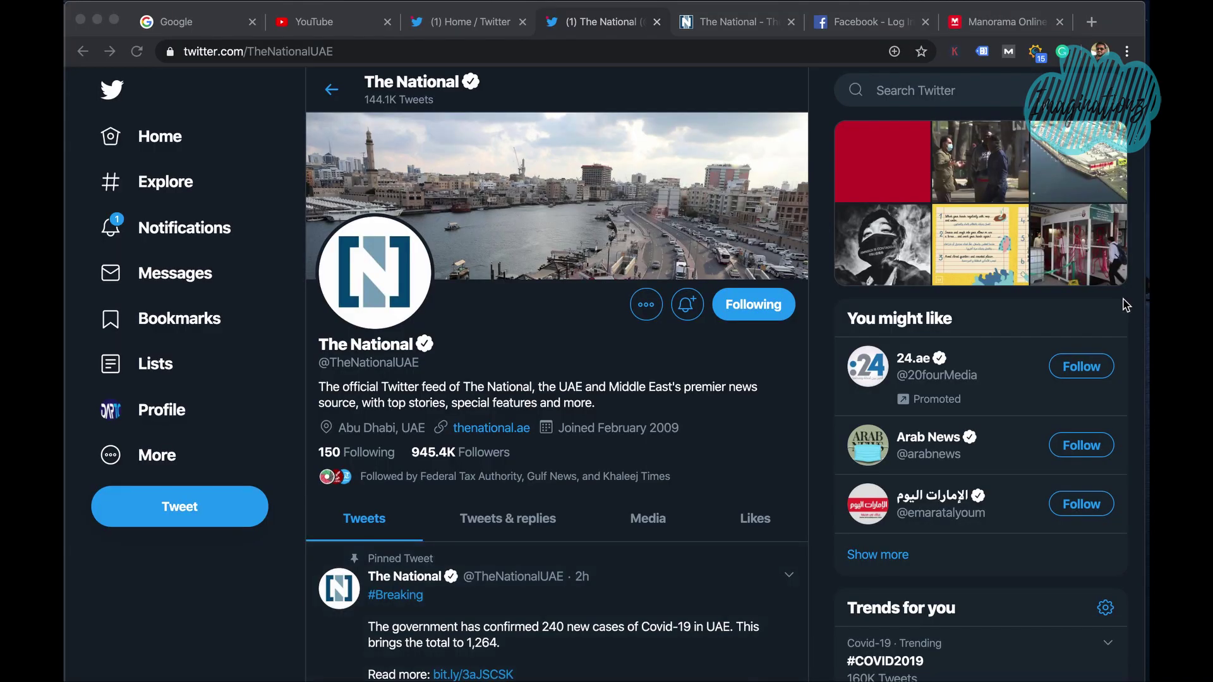
Step: Open a new incognito window and load google.com in it
click(1128, 53)
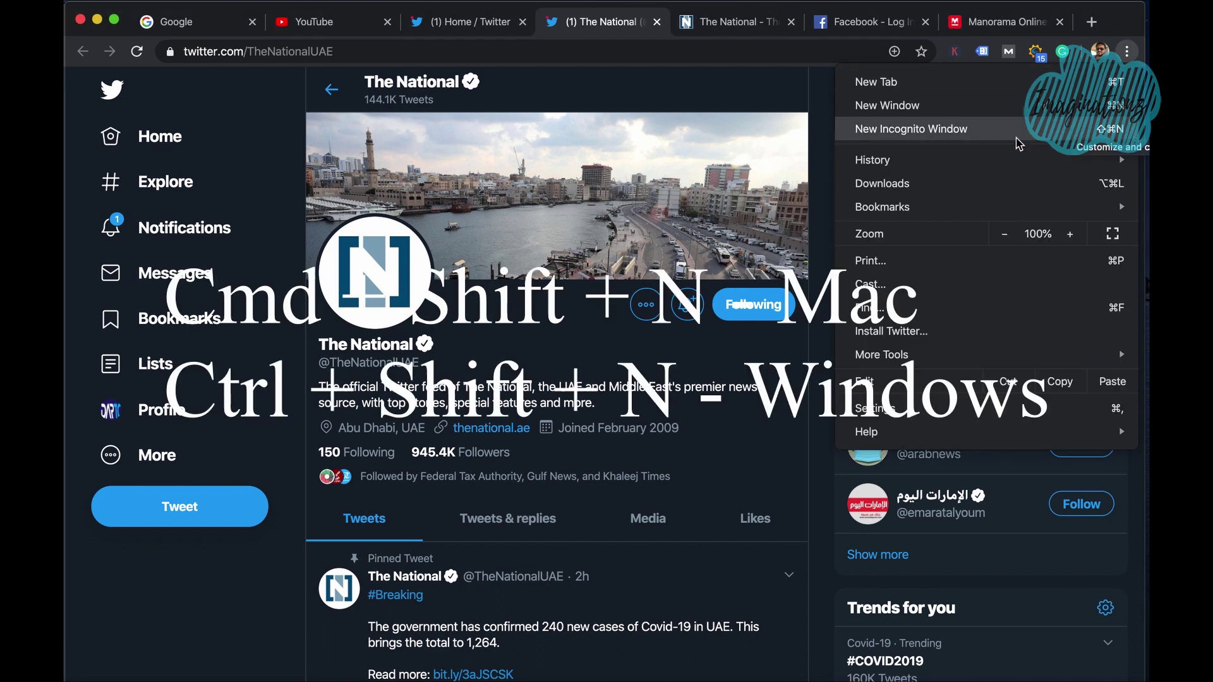
click(1017, 138)
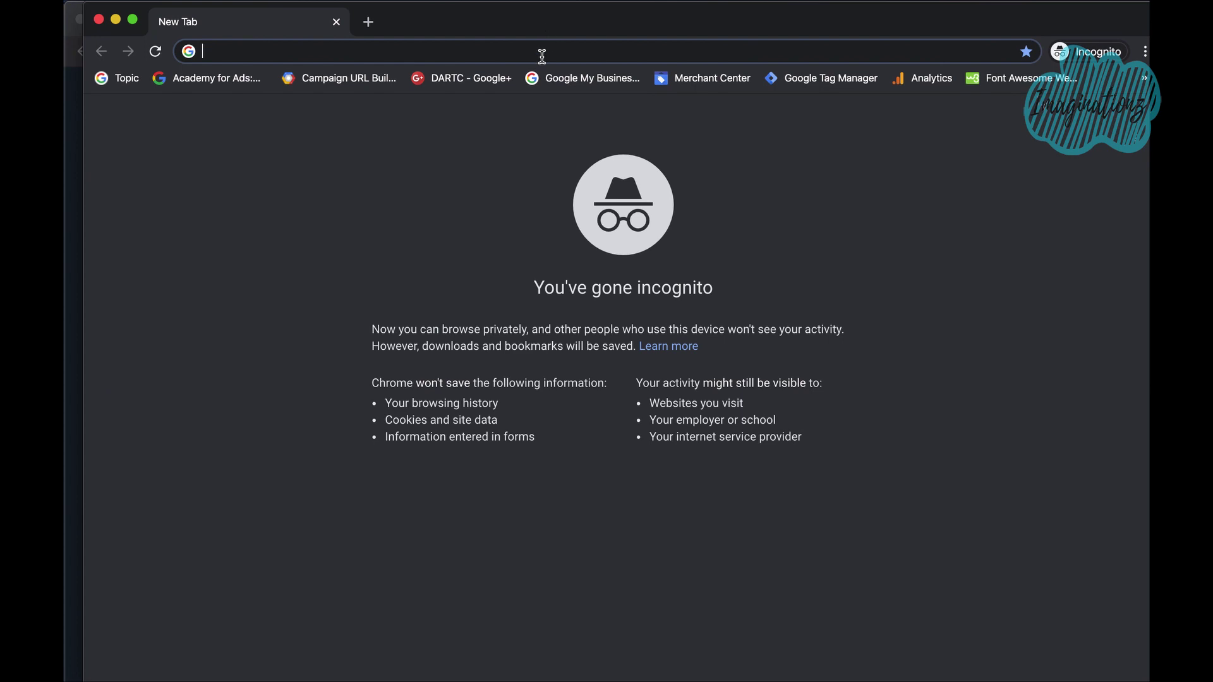
text(google.com)
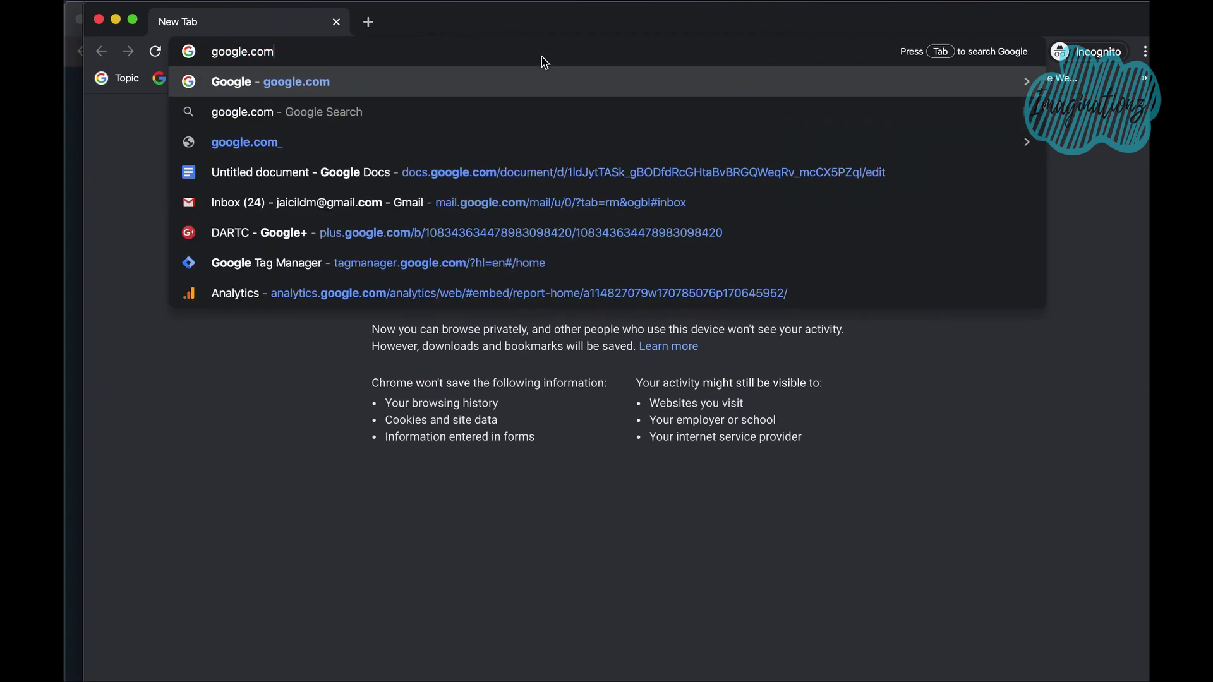
key(Return)
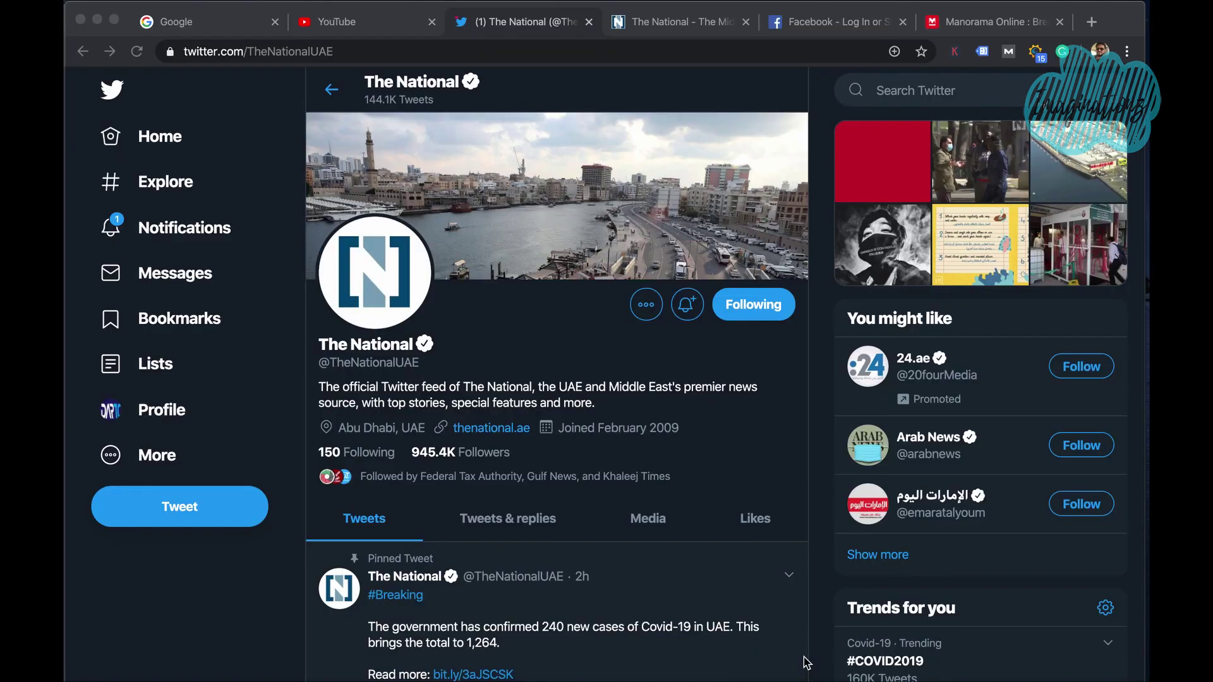
Step: Open the browser's downloads list, look through the downloaded files and close it
click(1116, 33)
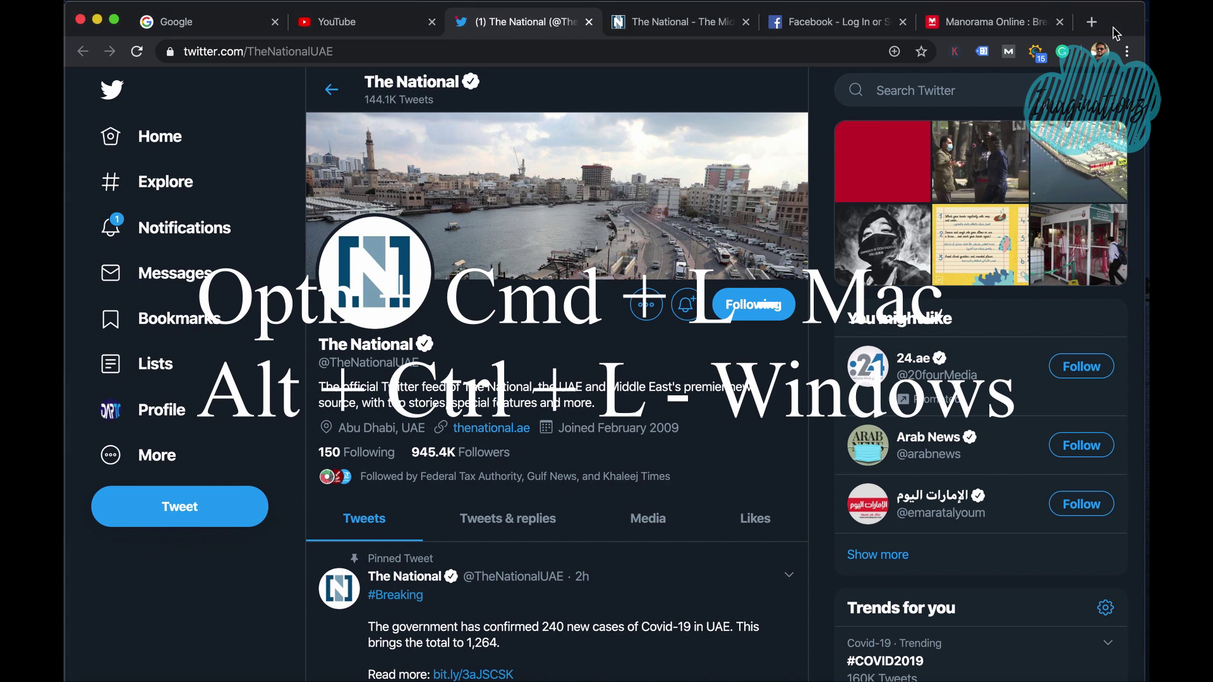
key(alt+super+l)
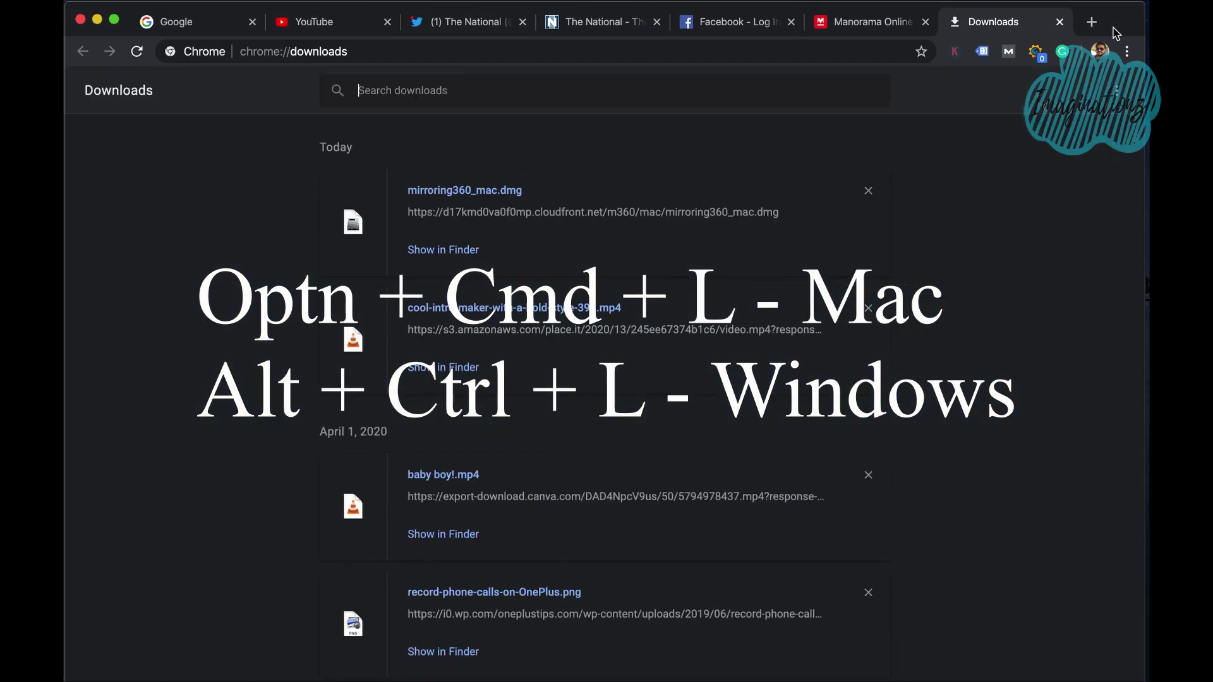
scroll(628, 288, down, 15)
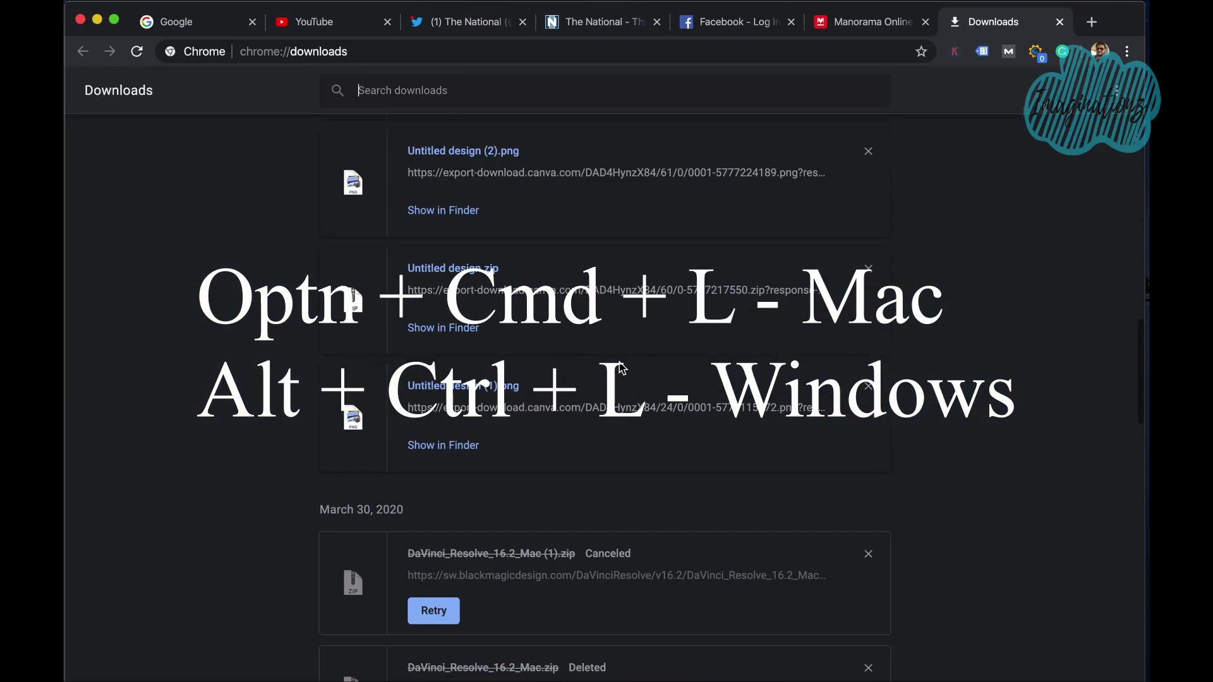
scroll(622, 367, up, 15)
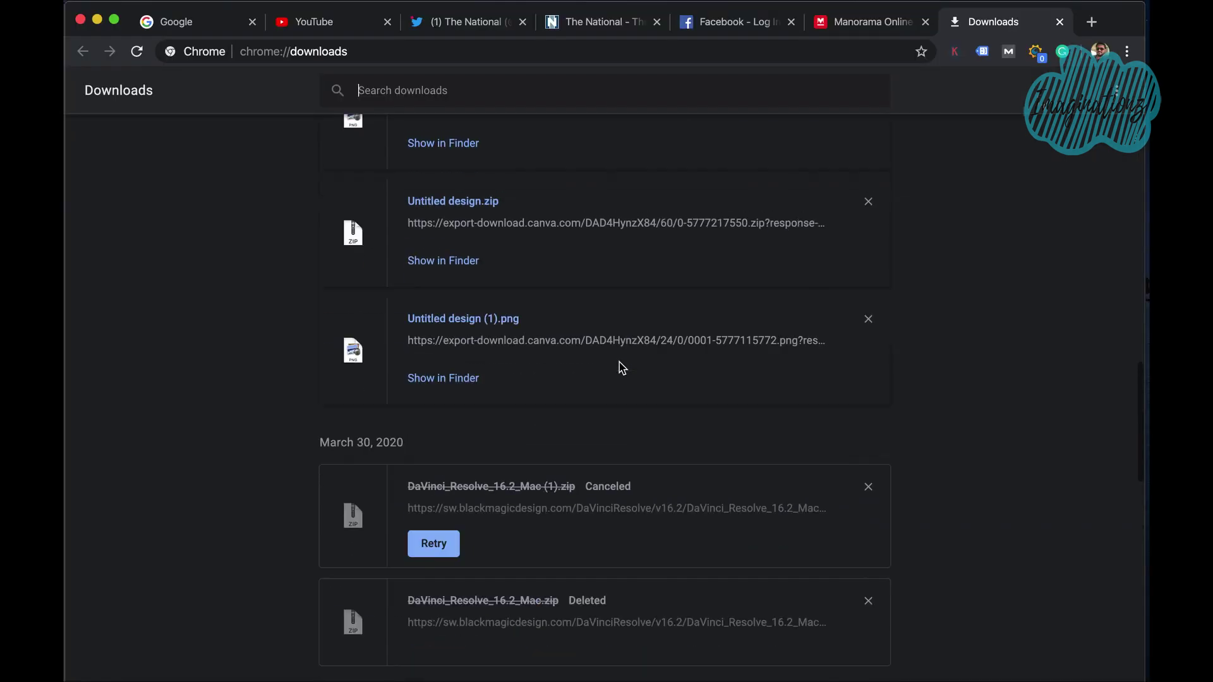
scroll(619, 366, up, 15)
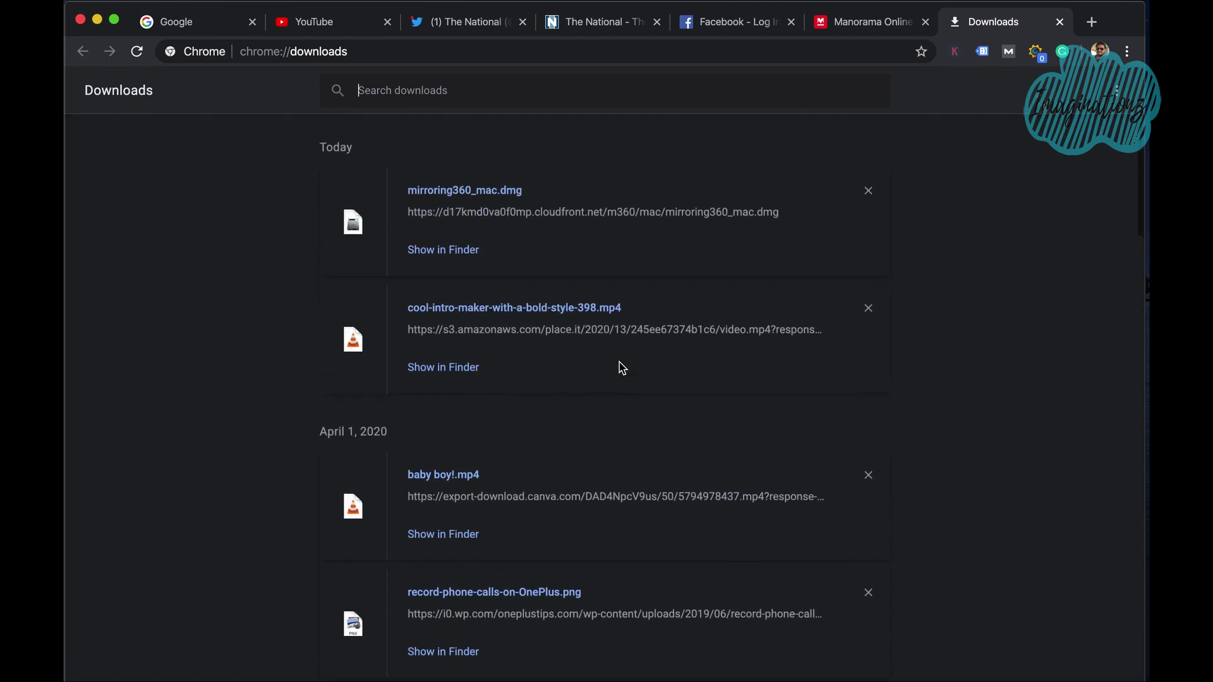
click(1061, 22)
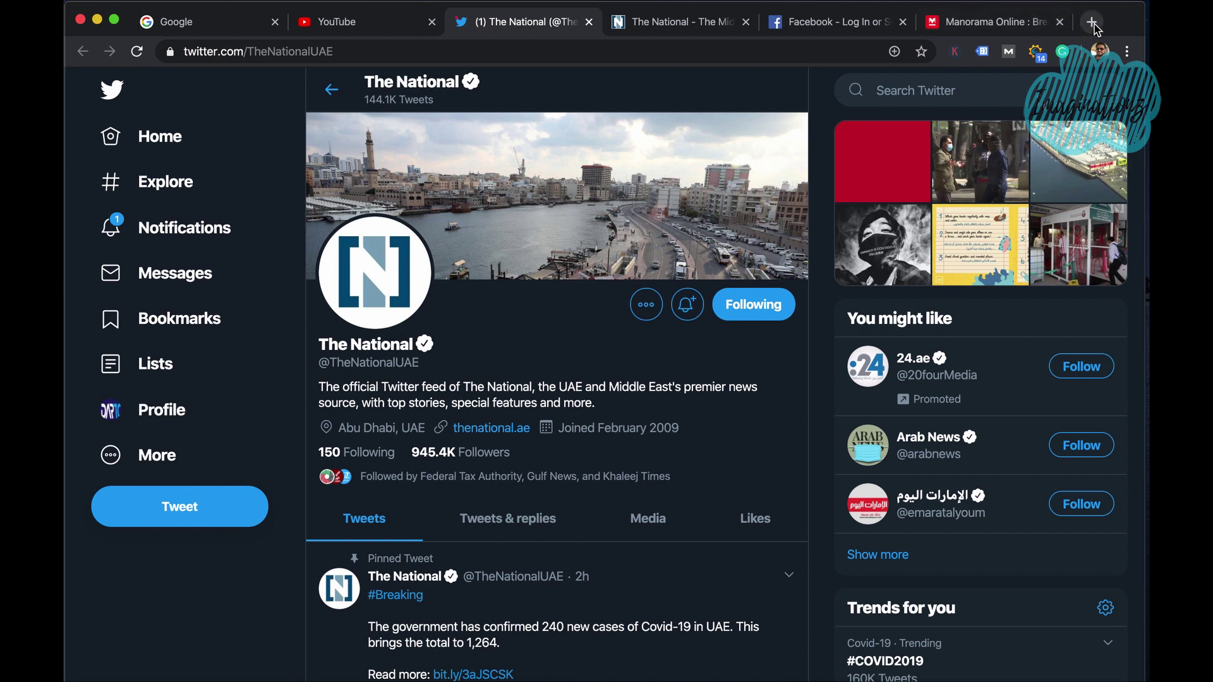
Step: Open the Chrome Web Store from the Apps page in a new tab and browse its extensions
click(1092, 22)
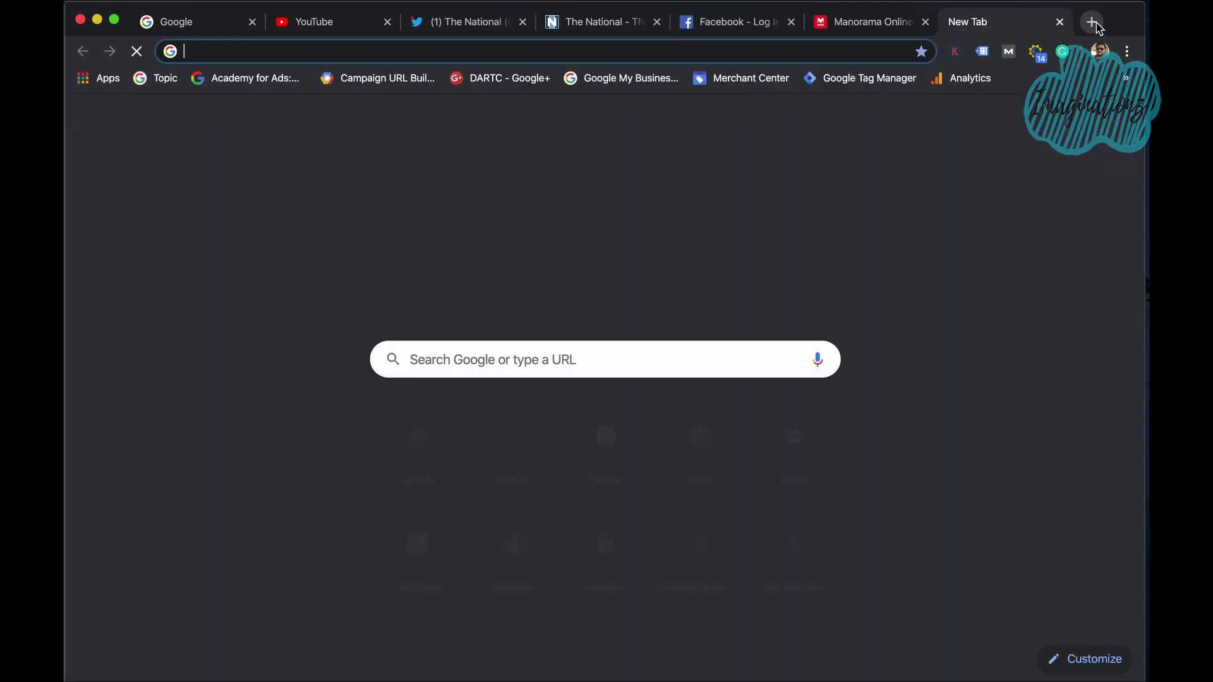
click(88, 81)
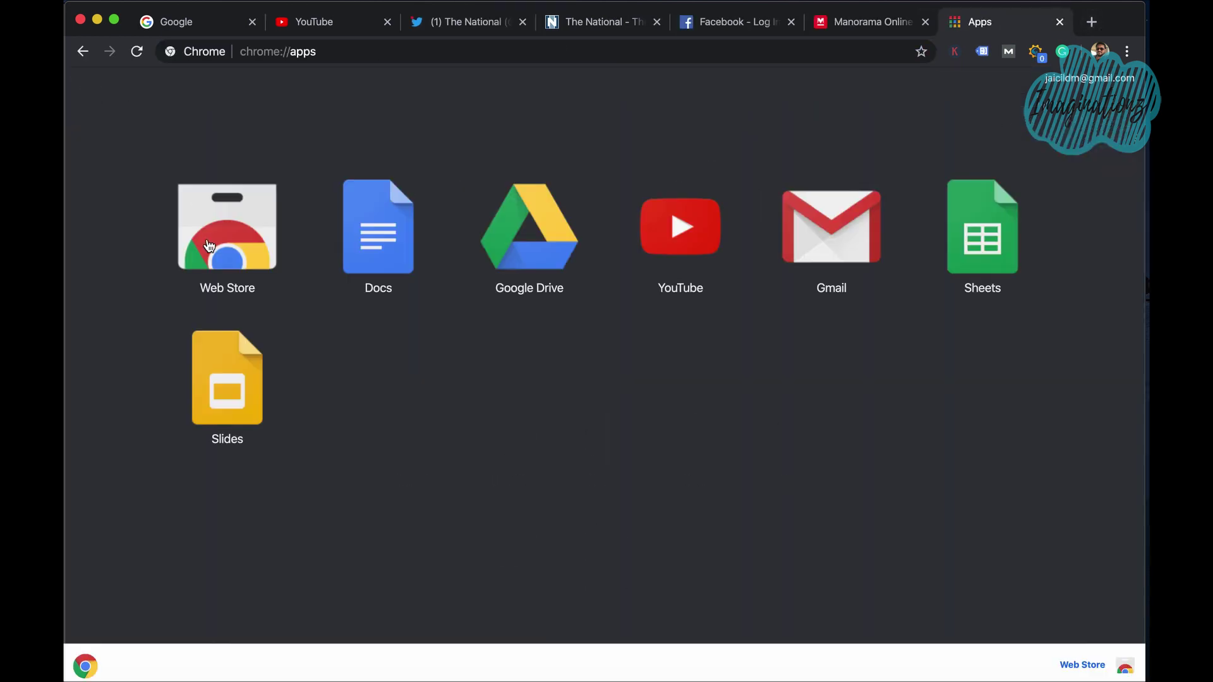
click(209, 245)
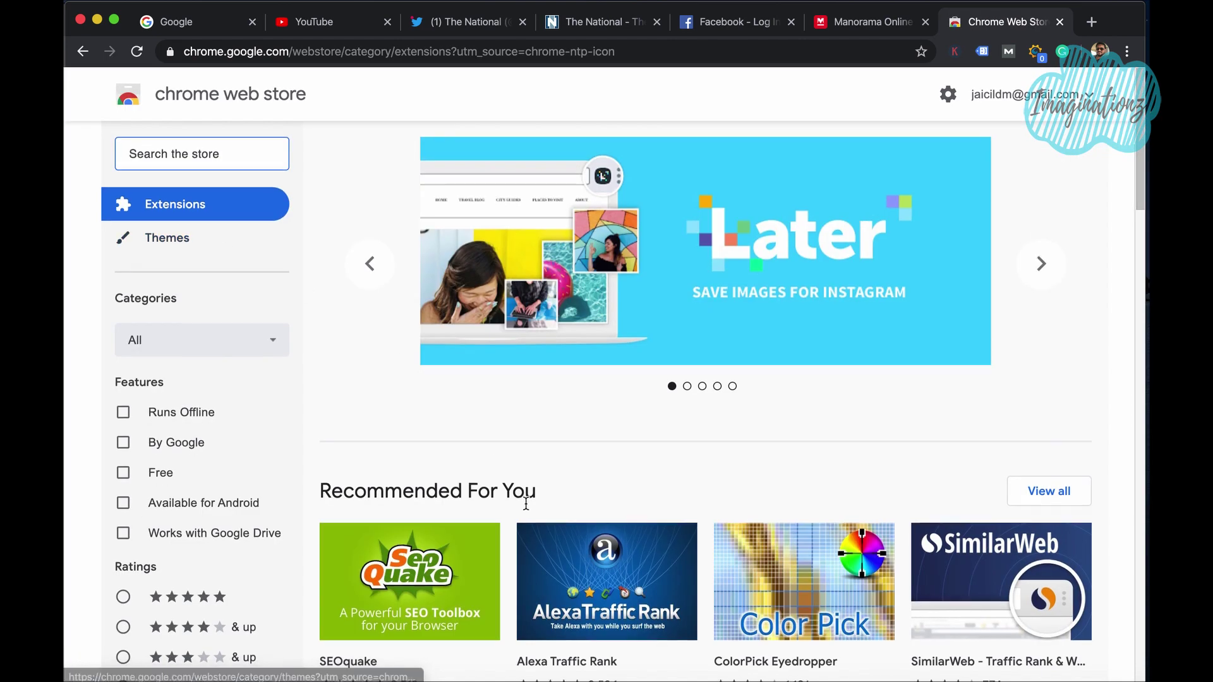
scroll(526, 504, down, 12)
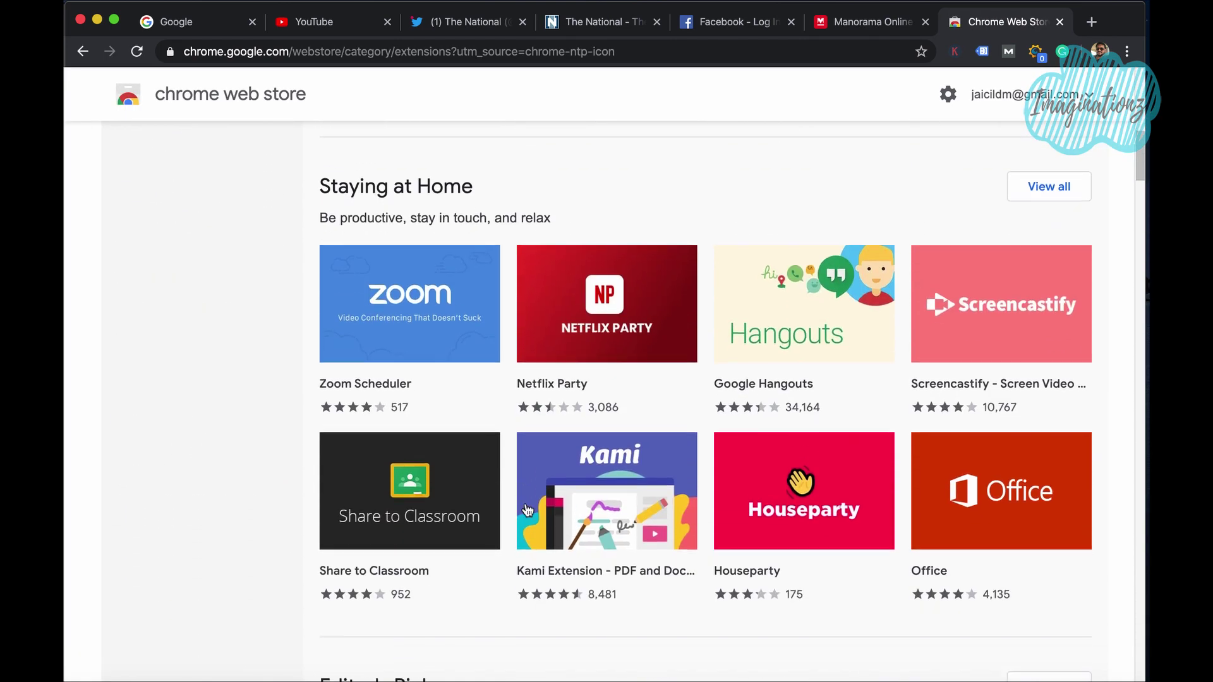
Step: Look through the store's extension collections, including Enhance your Gameplay and Personalize Chrome
scroll(527, 508, down, 15)
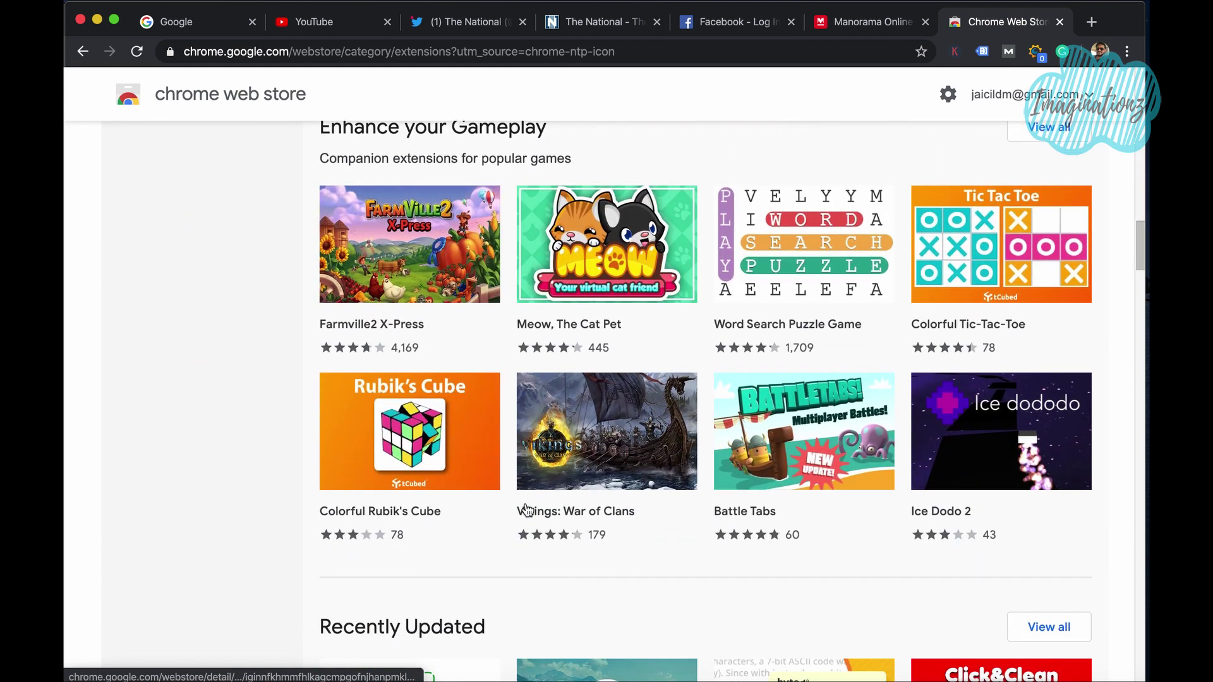
scroll(528, 511, down, 10)
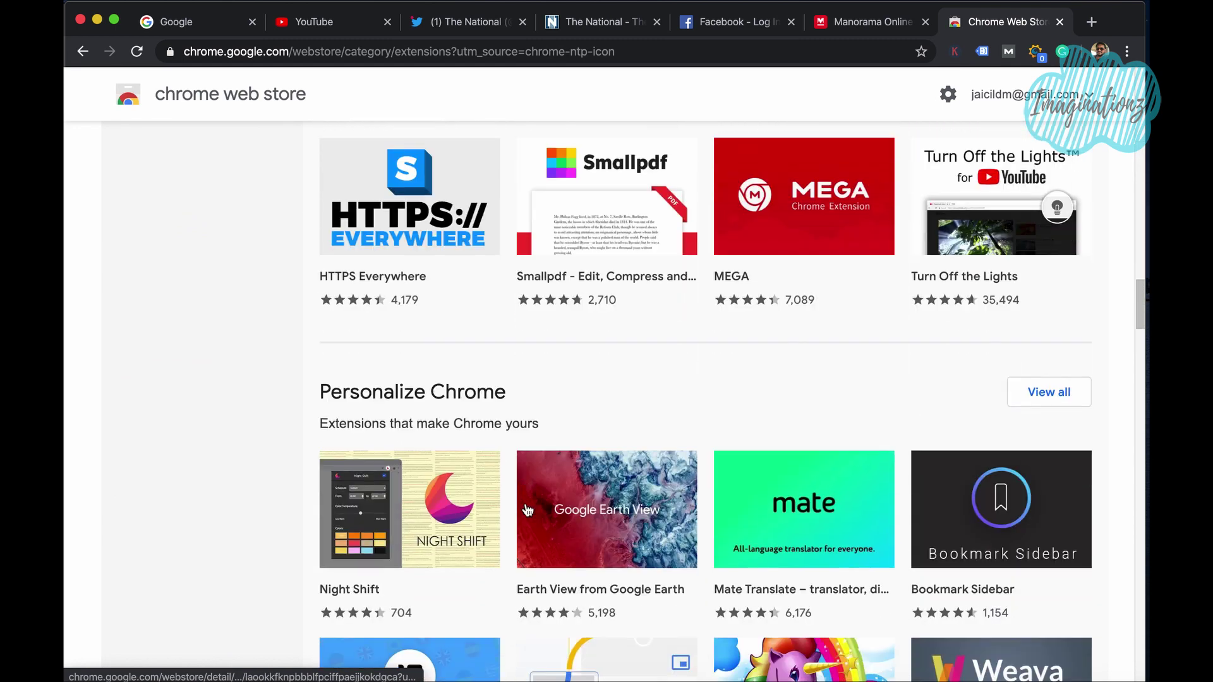
scroll(528, 508, up, 12)
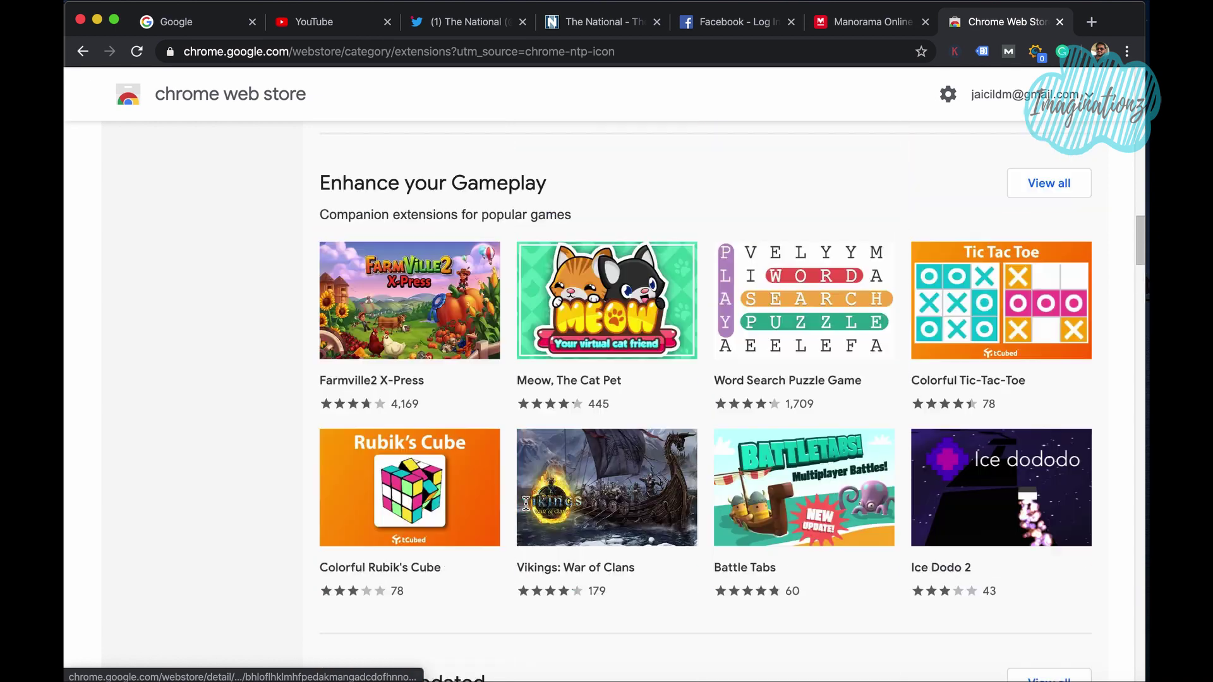
scroll(526, 504, up, 20)
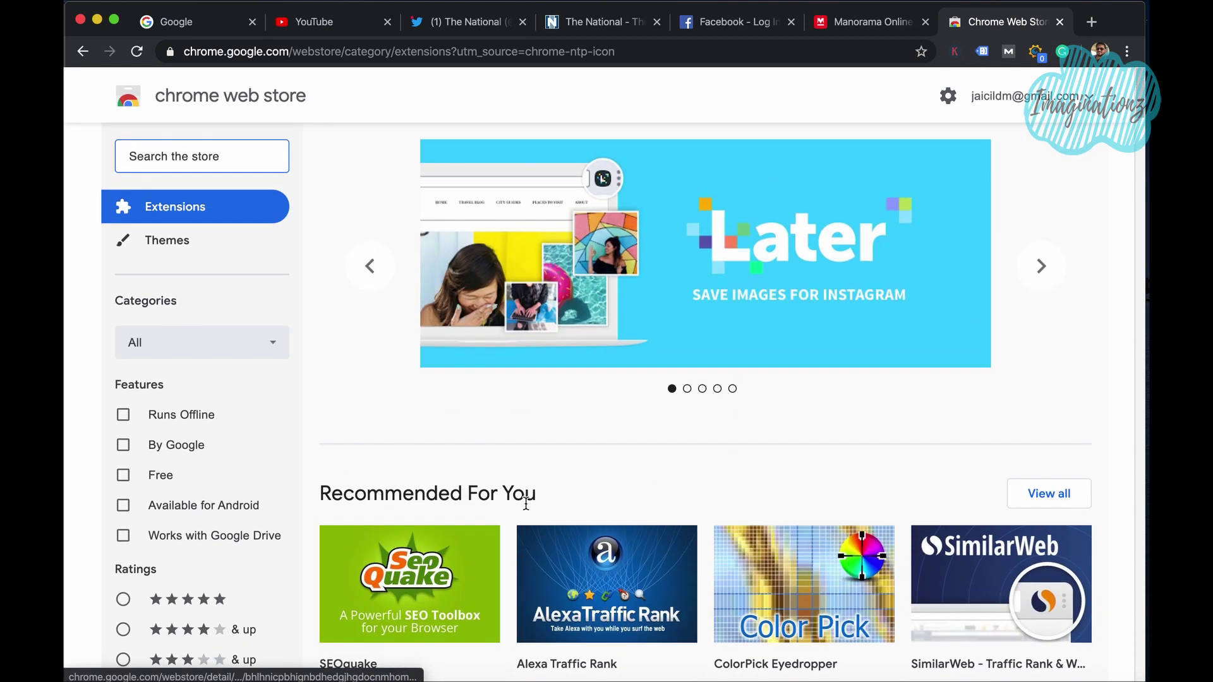
Step: Install the Moonlit Reflection theme from the Space Exploration collection of the store's themes and view it in a new tab
click(184, 242)
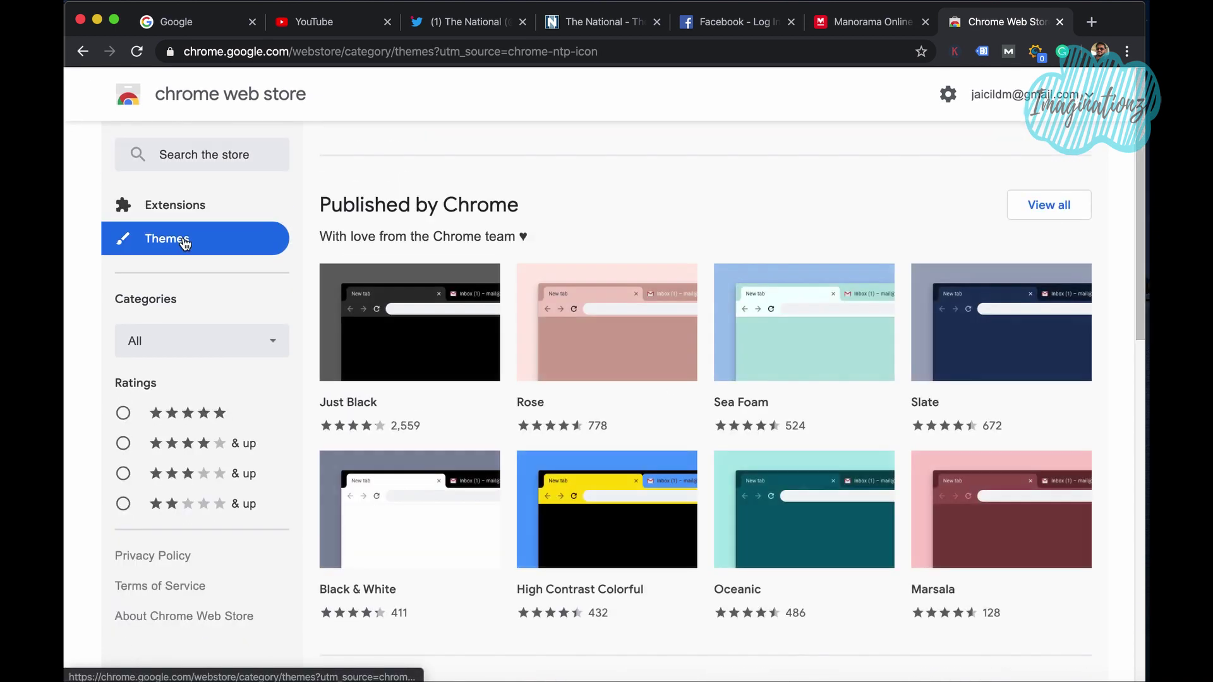
scroll(487, 406, down, 8)
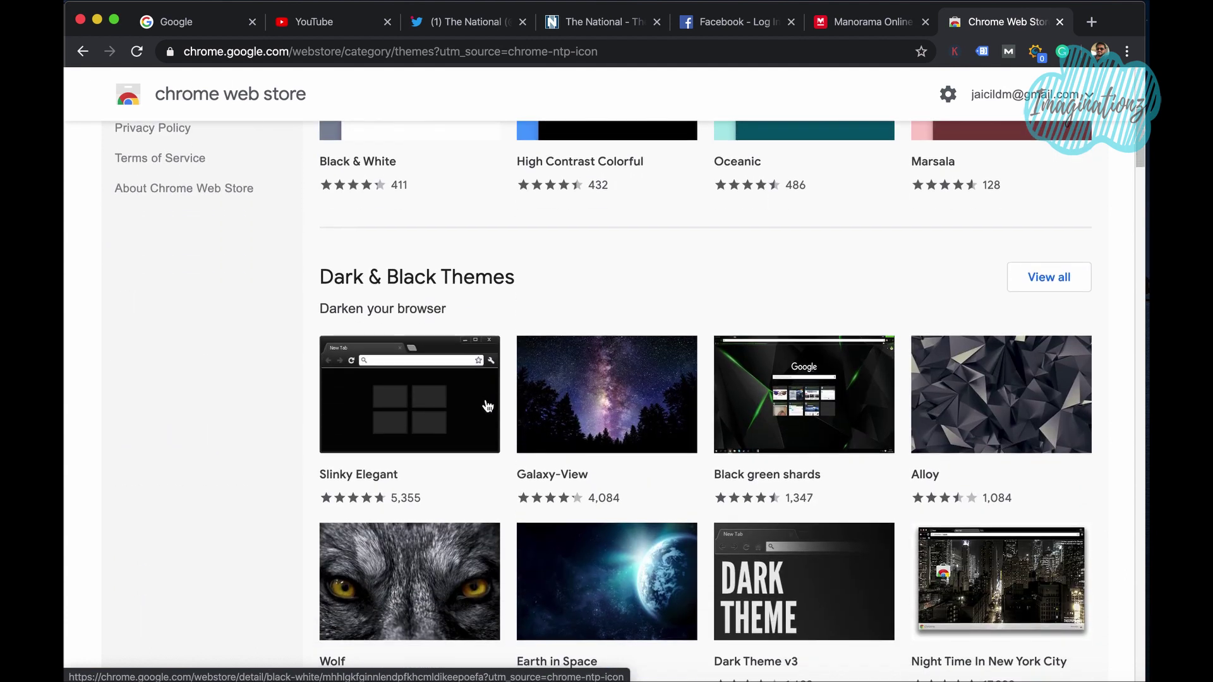
scroll(487, 406, down, 5)
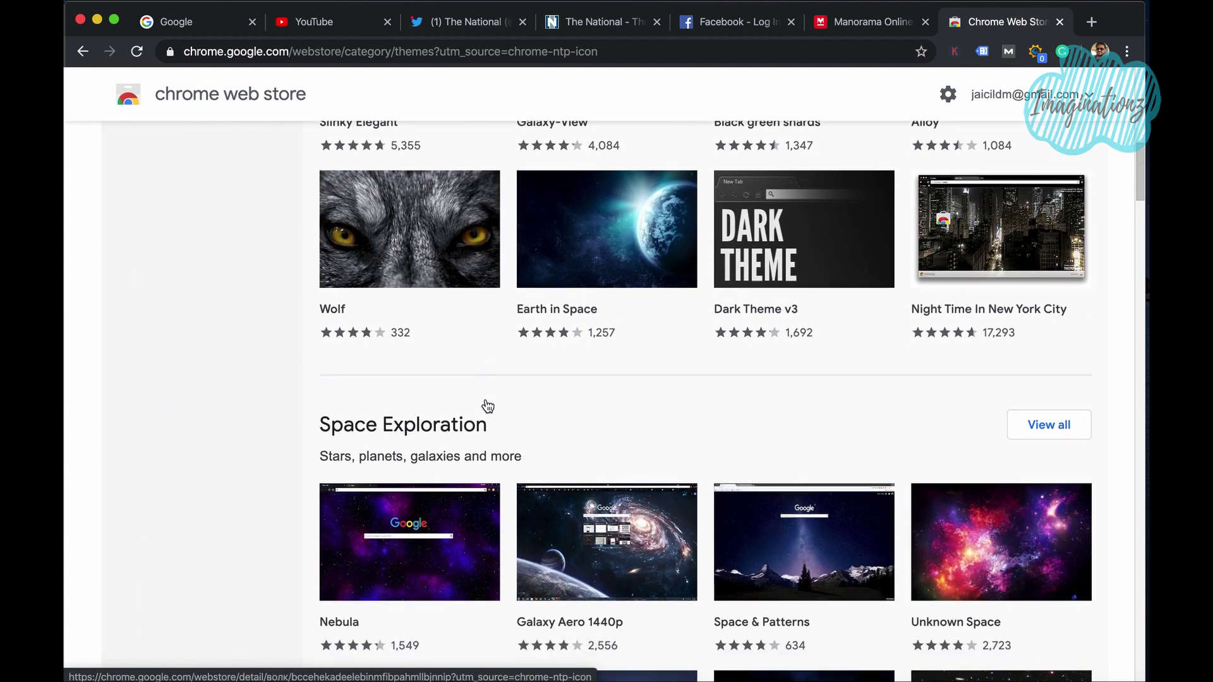
scroll(487, 399, down, 5)
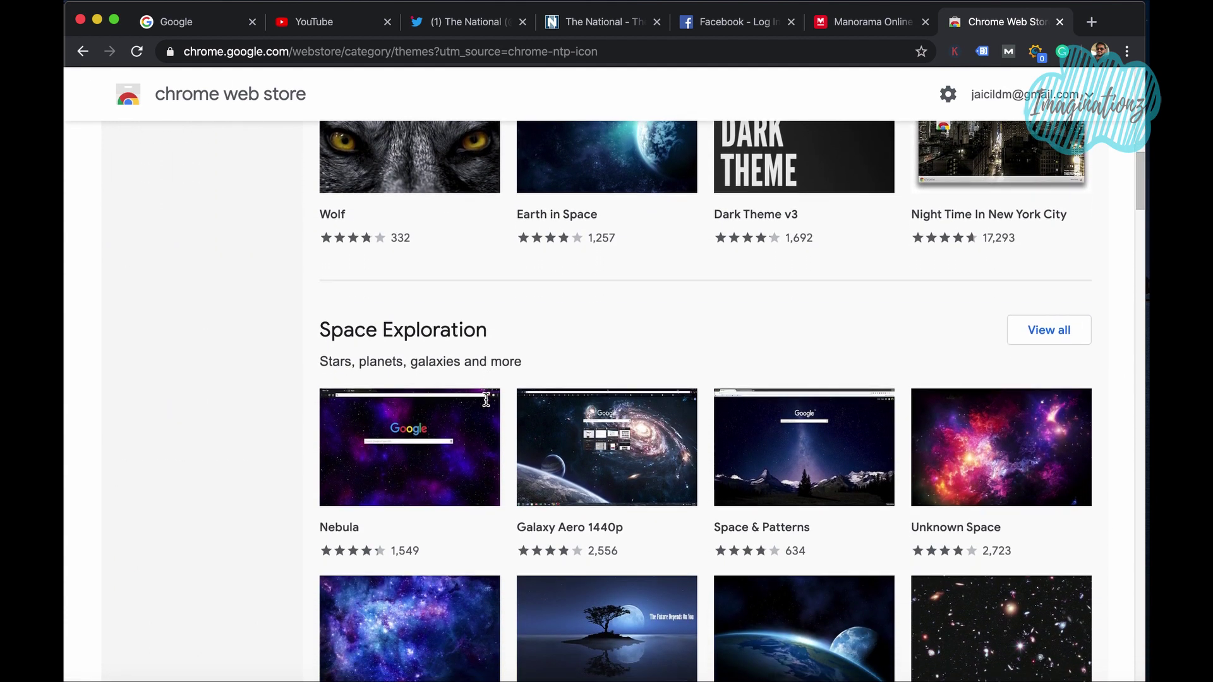
scroll(486, 399, down, 1)
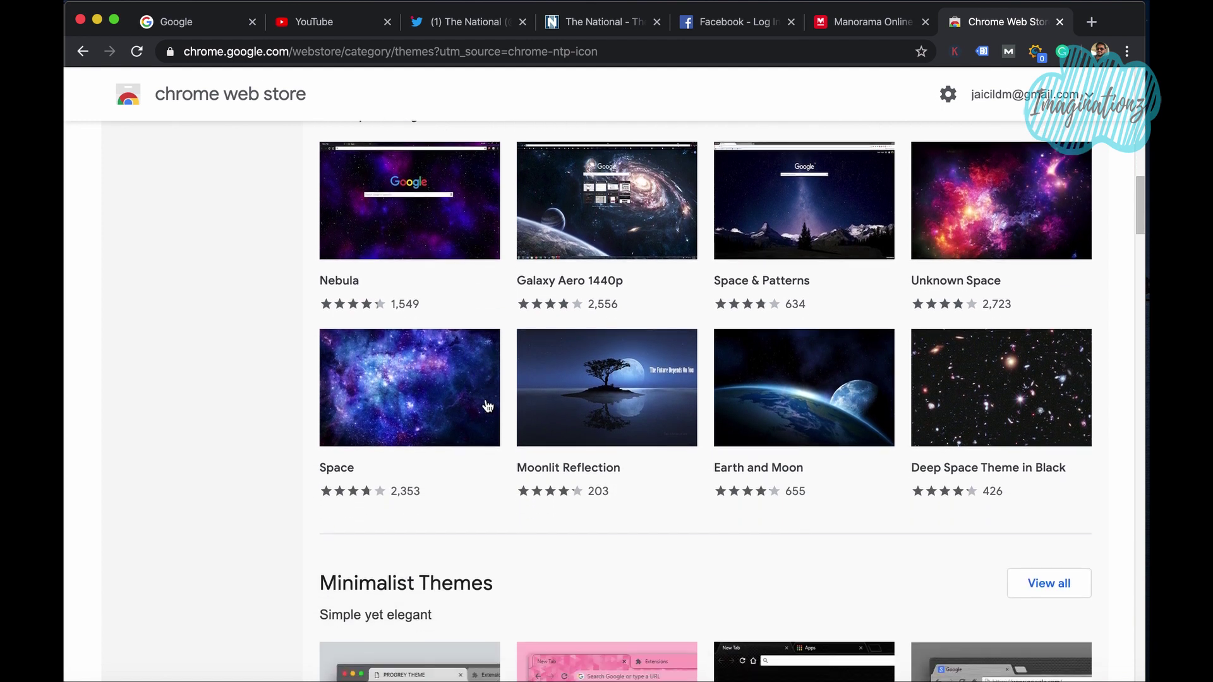
click(581, 387)
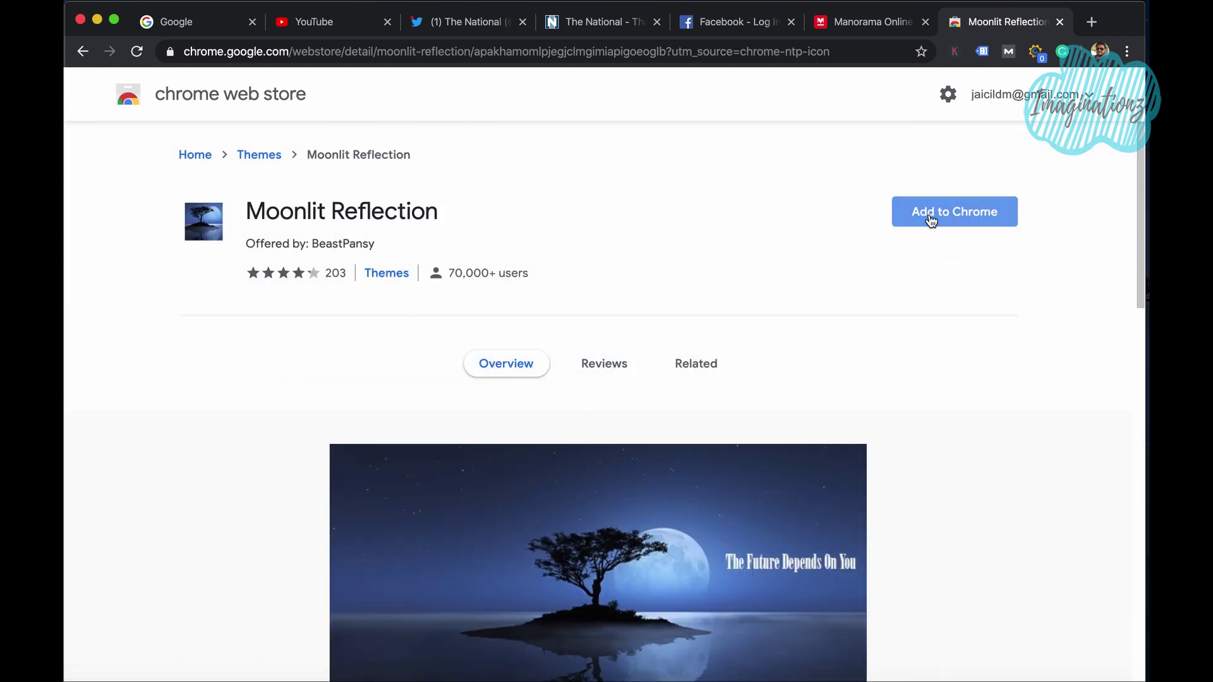
click(930, 217)
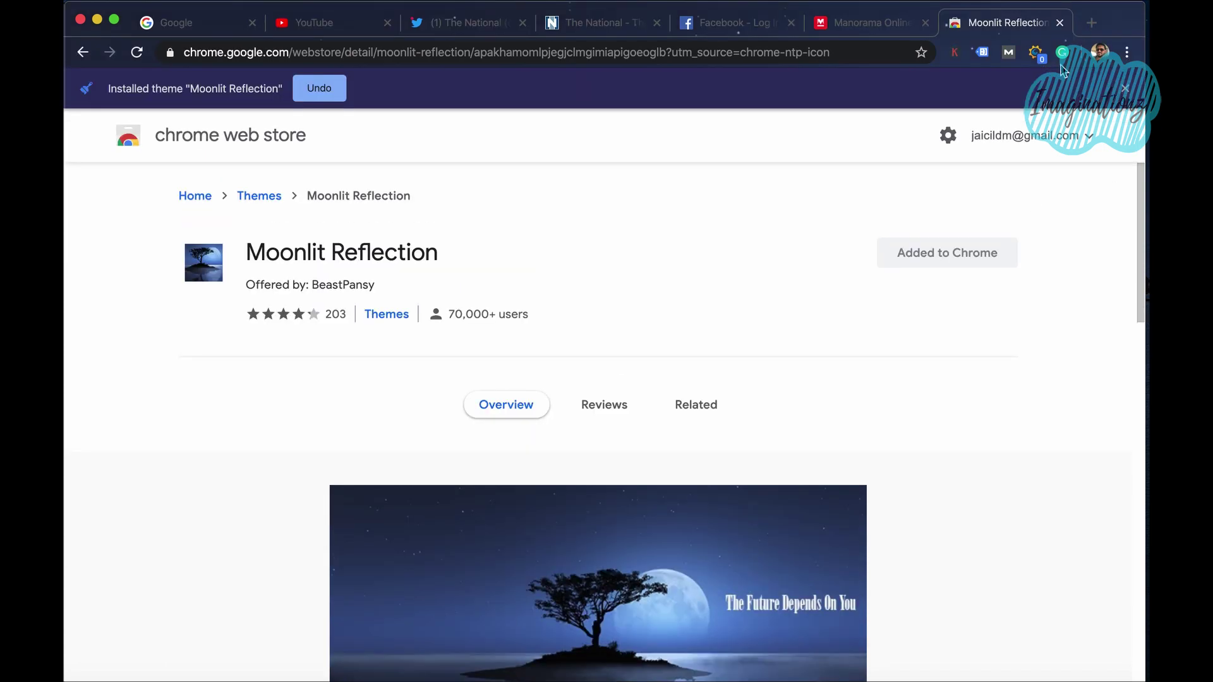
click(1090, 22)
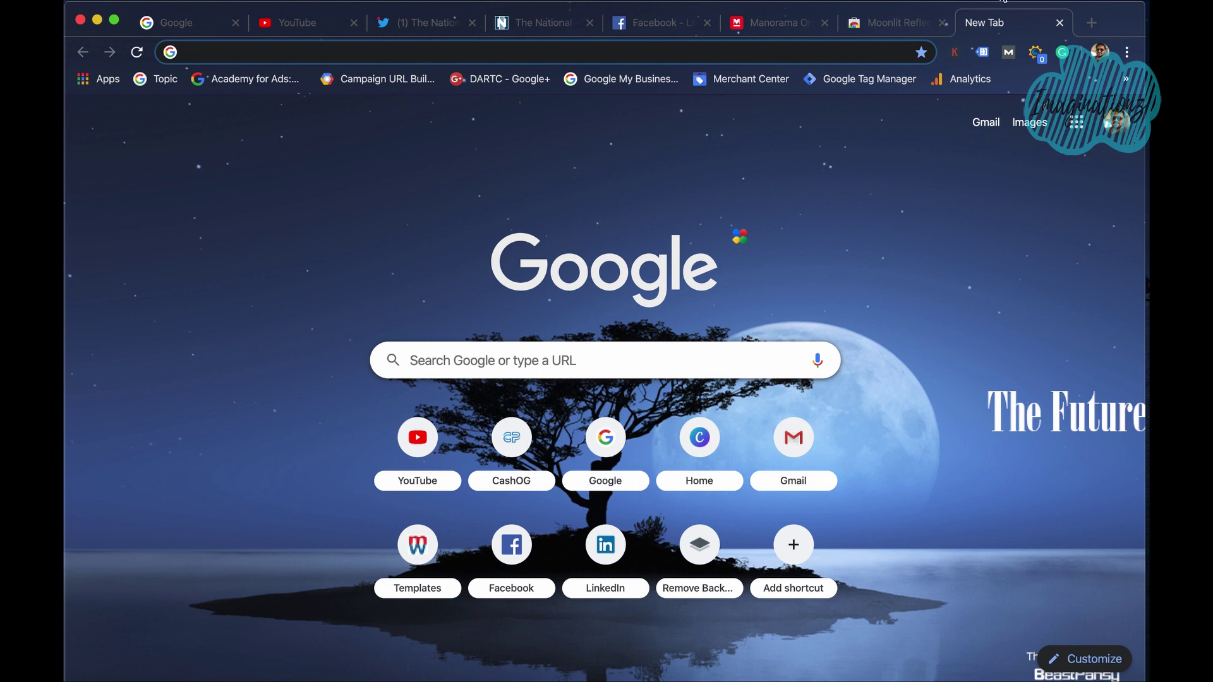
Step: Open another new tab and turn off the computer's Wi-Fi
click(1086, 25)
click(1005, 1)
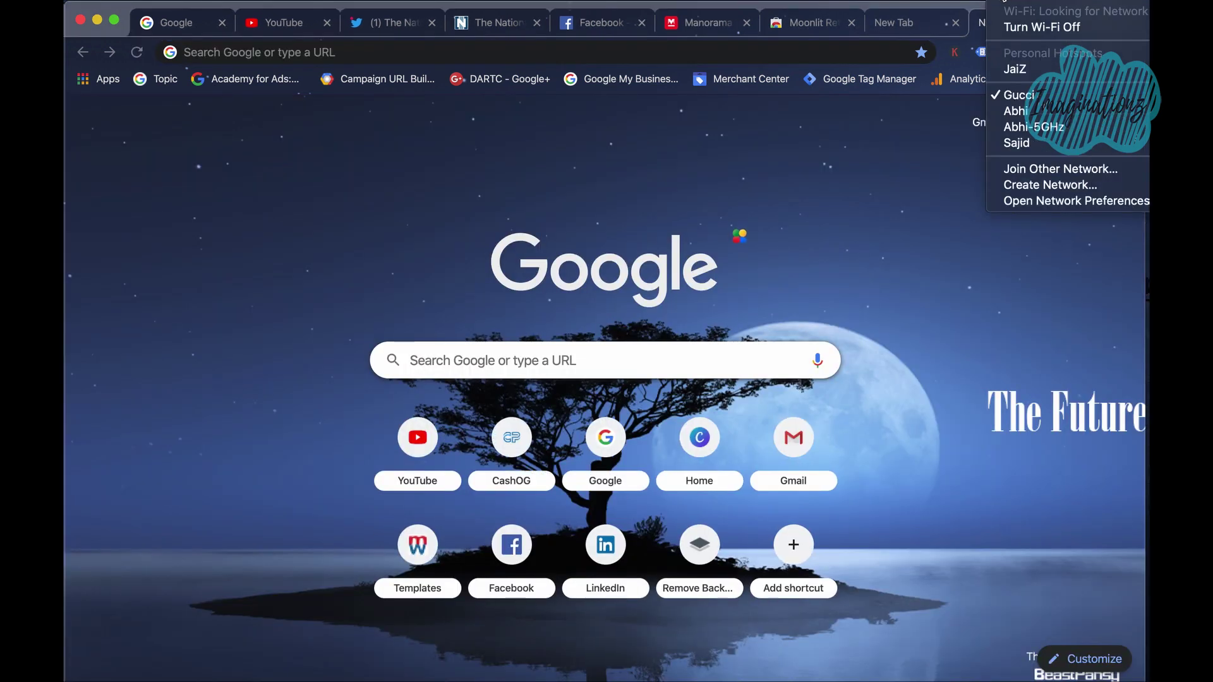
click(1020, 28)
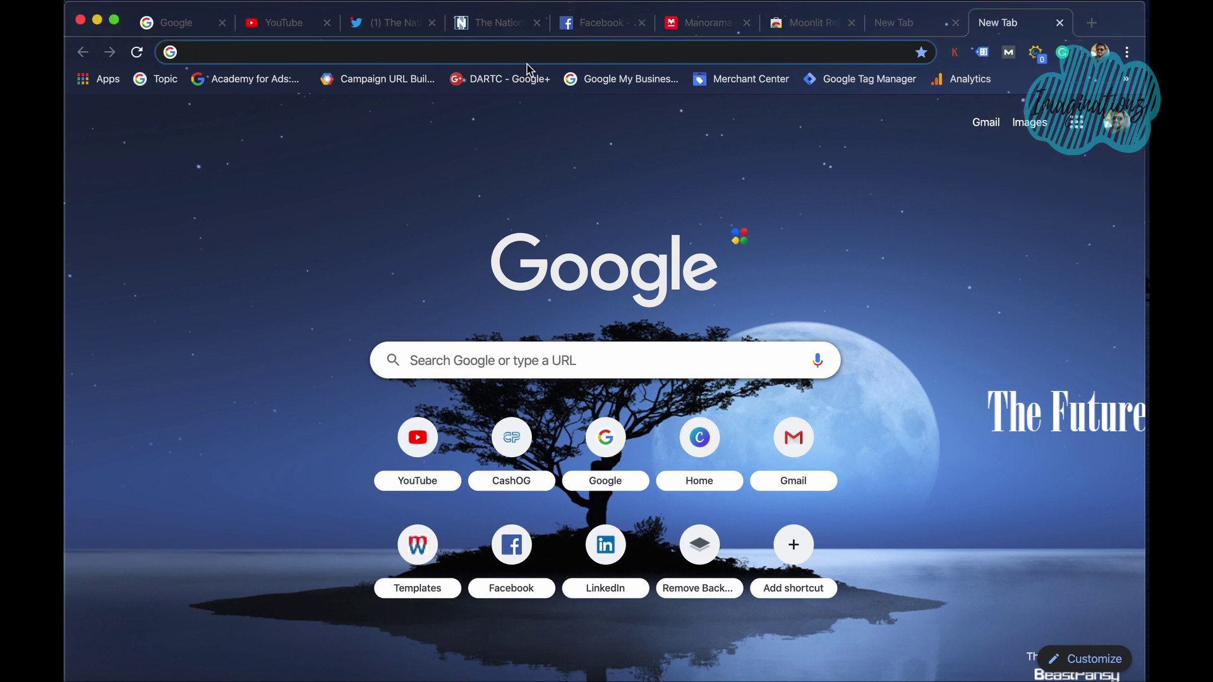
Step: Search for "rex" while offline and play the dinosaur game on the error page, jumping over the cacti
text(goo)
key(BackSpace)
key(BackSpace)
key(BackSpace)
key(BackSpace)
text(rex)
key(Return)
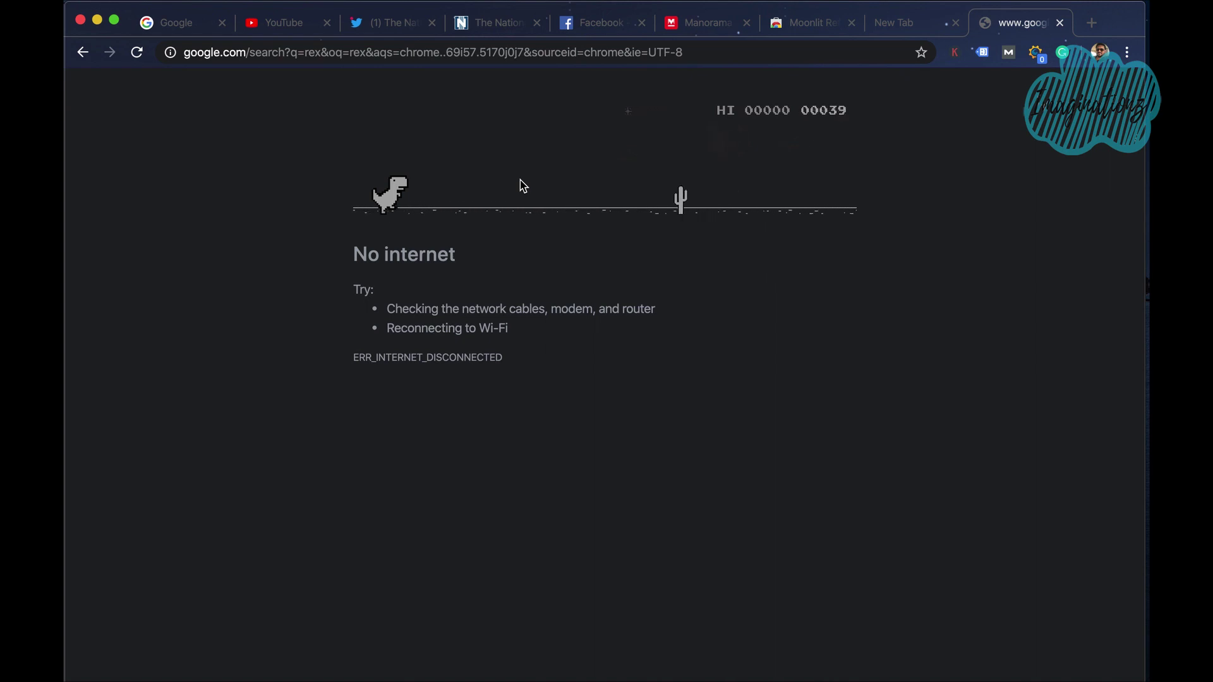
key(space)
key(space)
key(space)
key(space)
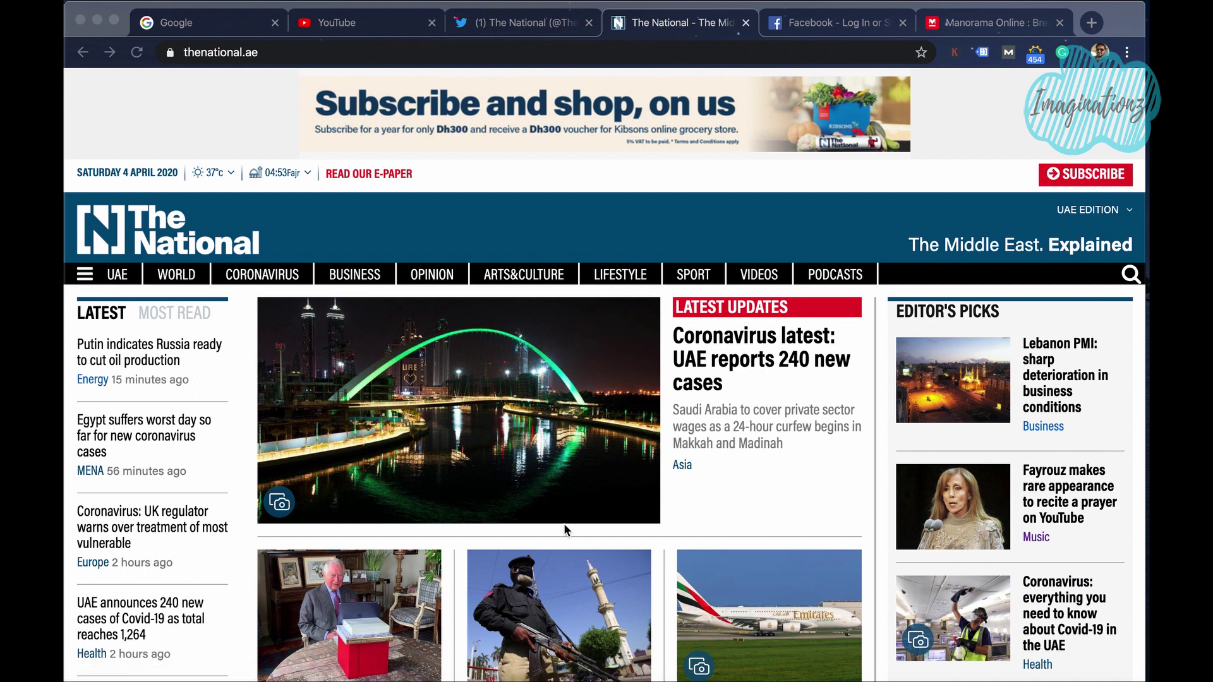
Step: Bookmark The National's homepage in the Bookmarks Bar folder and reopen the bookmark's edit dialog to review it
click(1124, 20)
key(super+d)
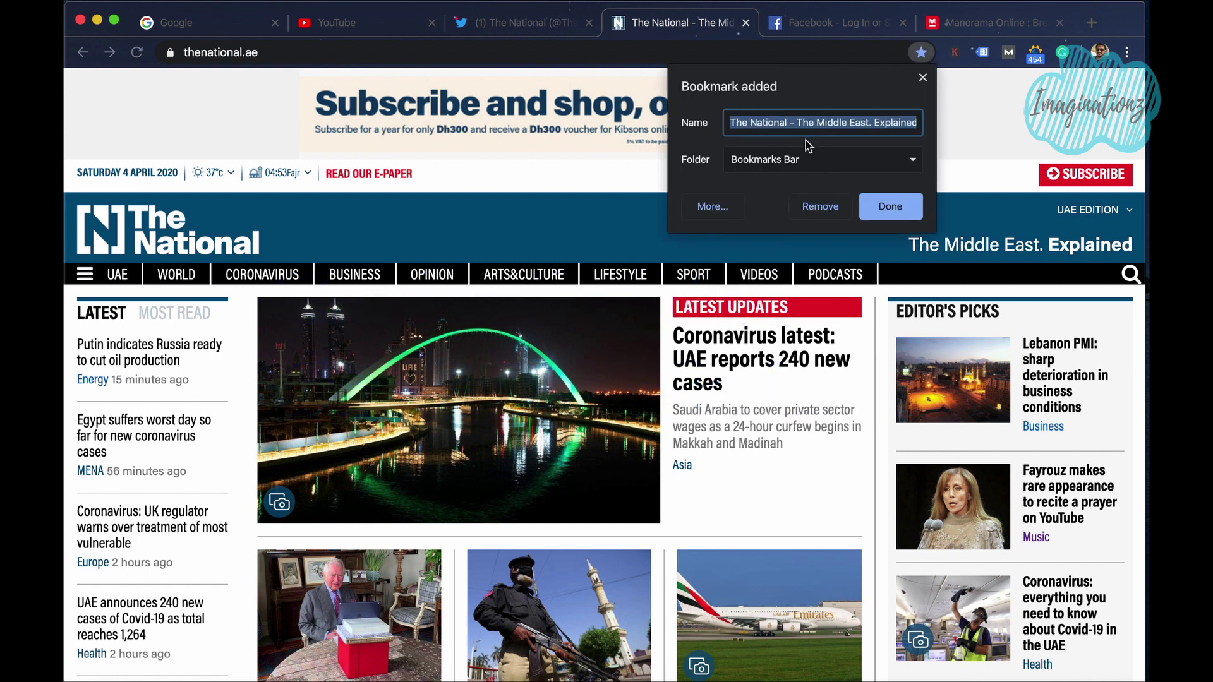
click(890, 207)
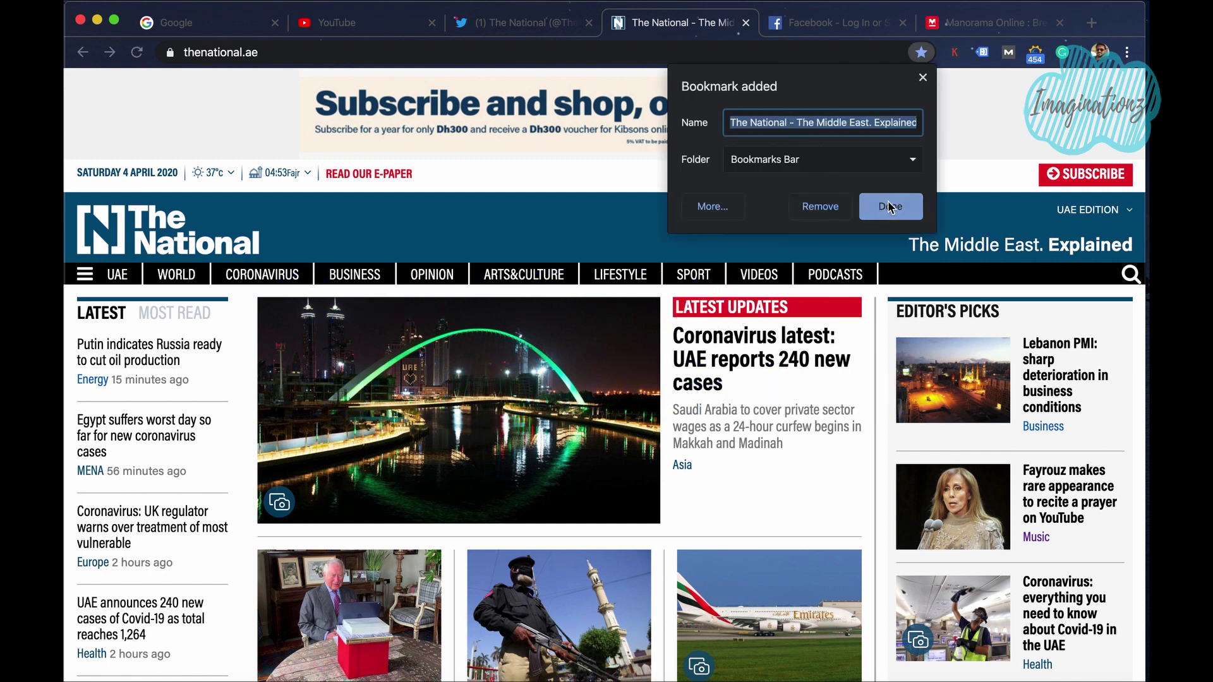
click(922, 55)
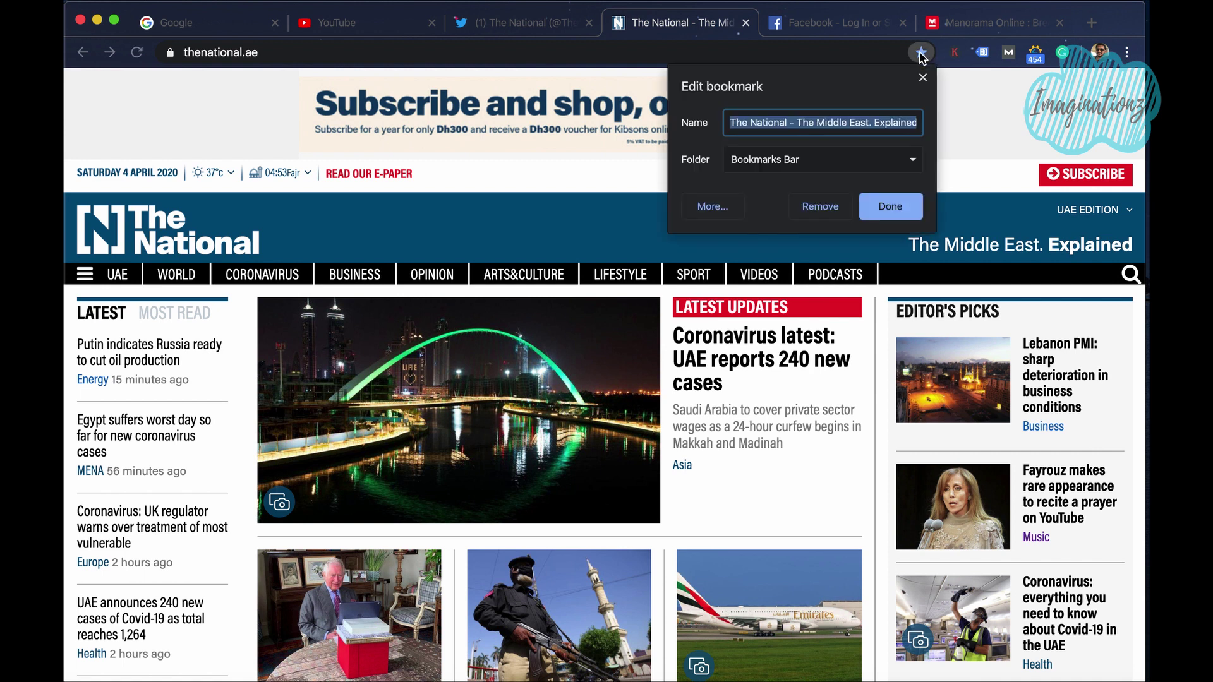
click(924, 83)
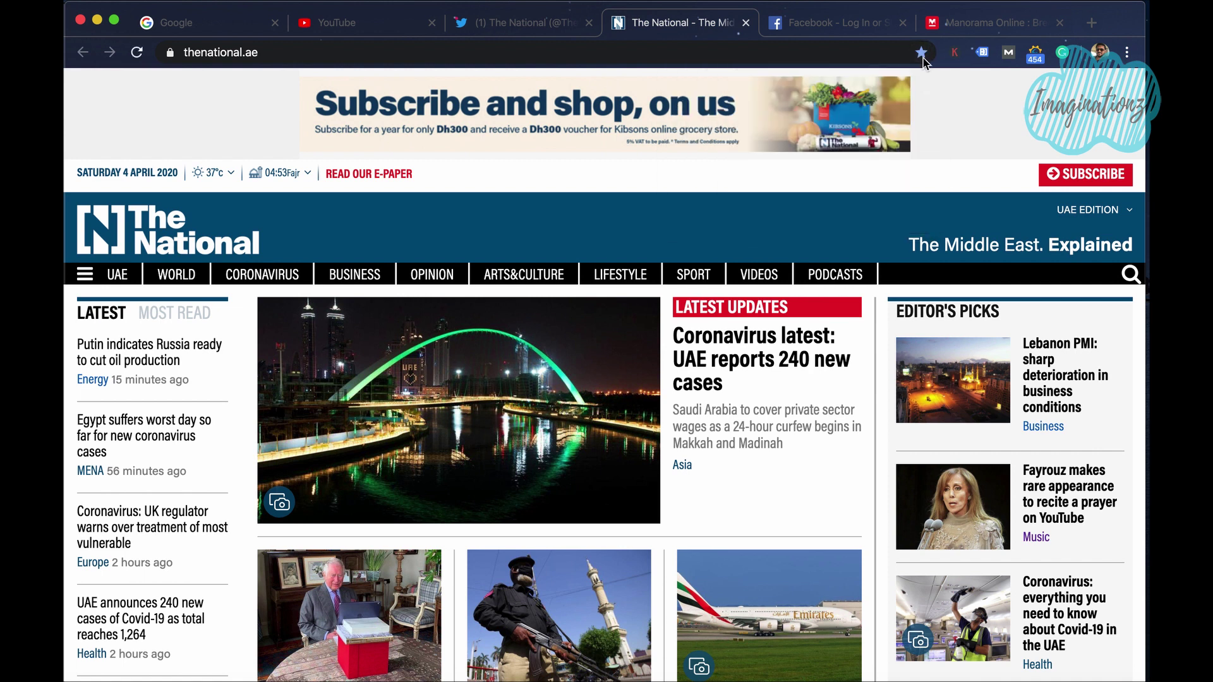
click(922, 53)
click(879, 208)
Step: Find "dubai" on The National's homepage and step through the matches
key(super+f)
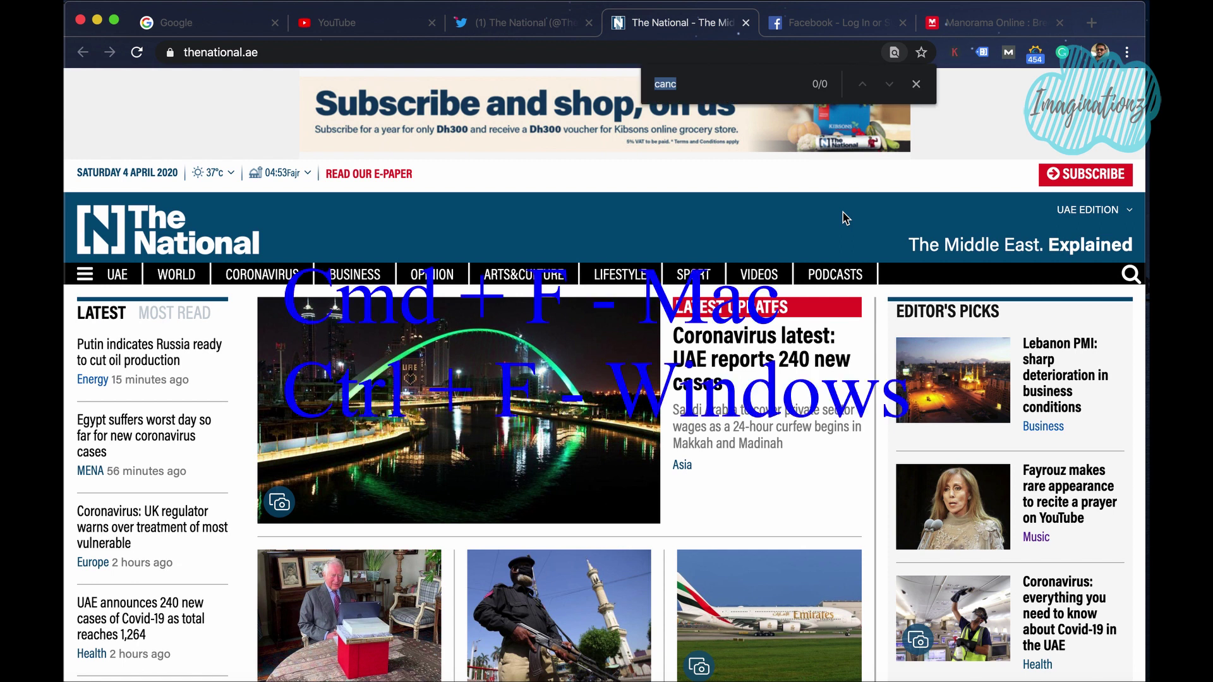
key(BackSpace)
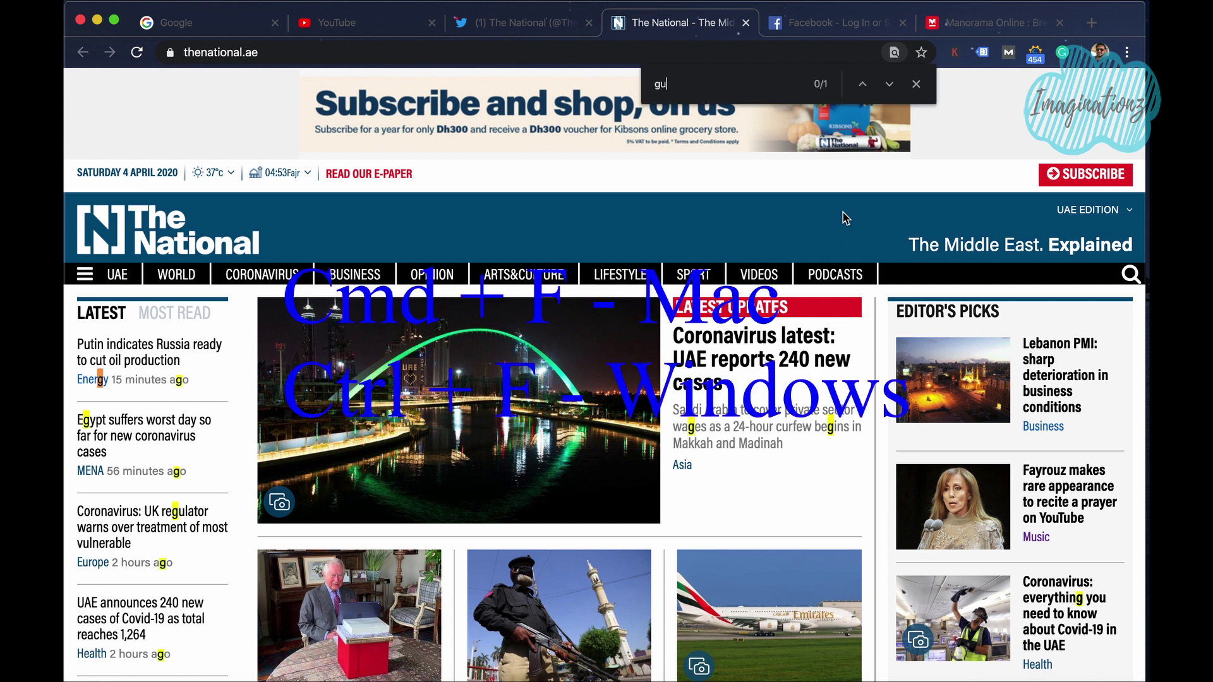
text(dubai)
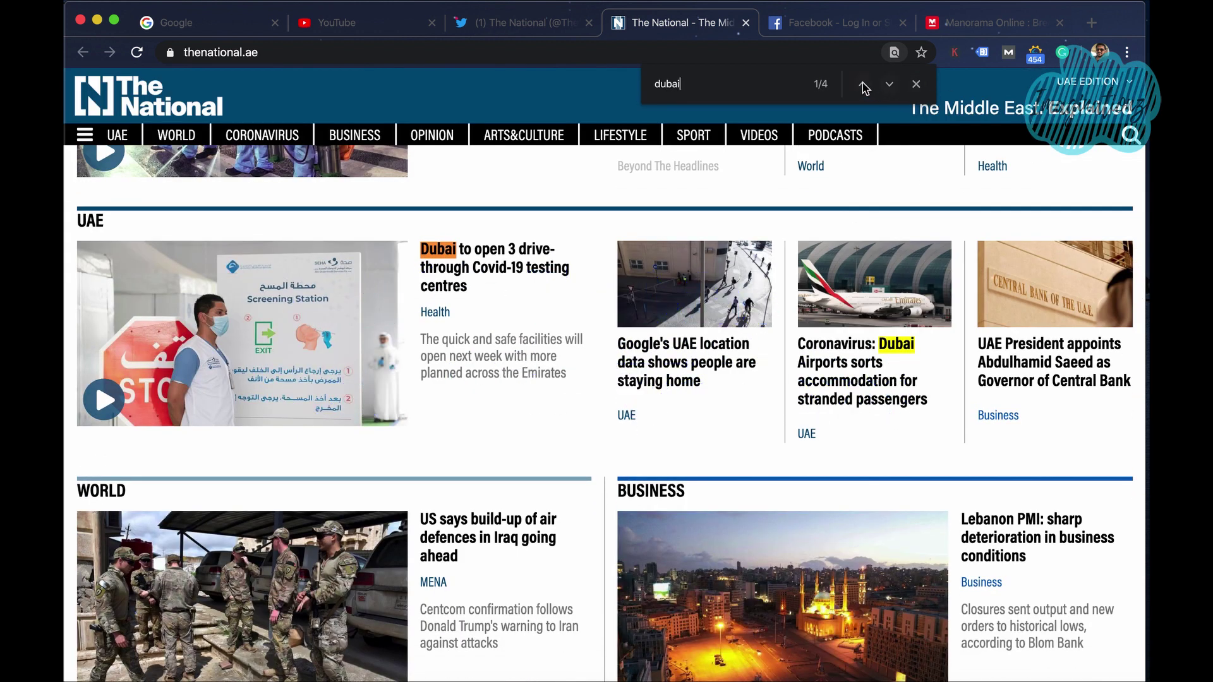
click(891, 84)
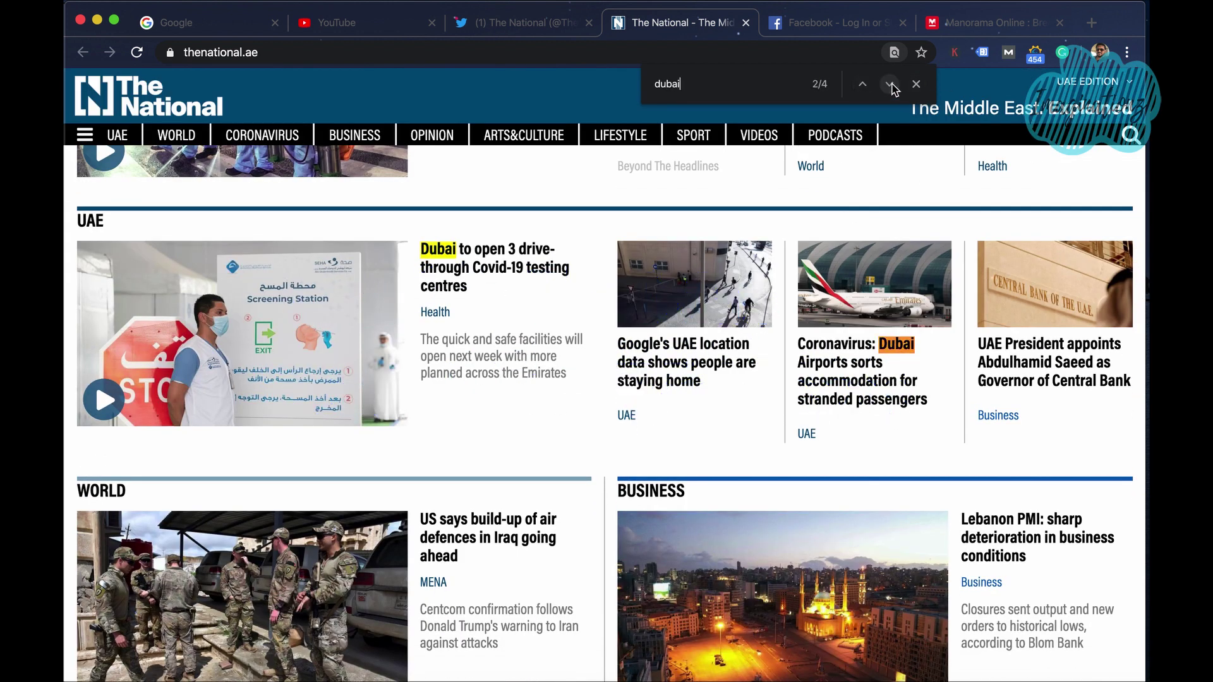
click(891, 84)
click(891, 84)
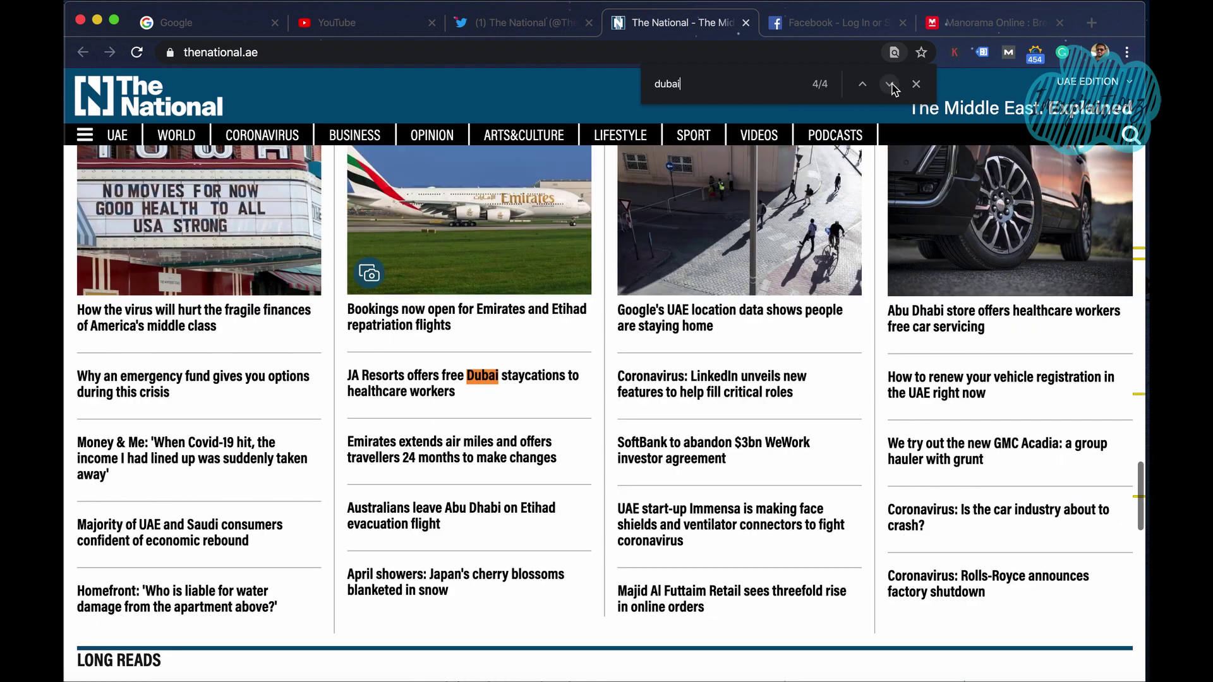
click(891, 84)
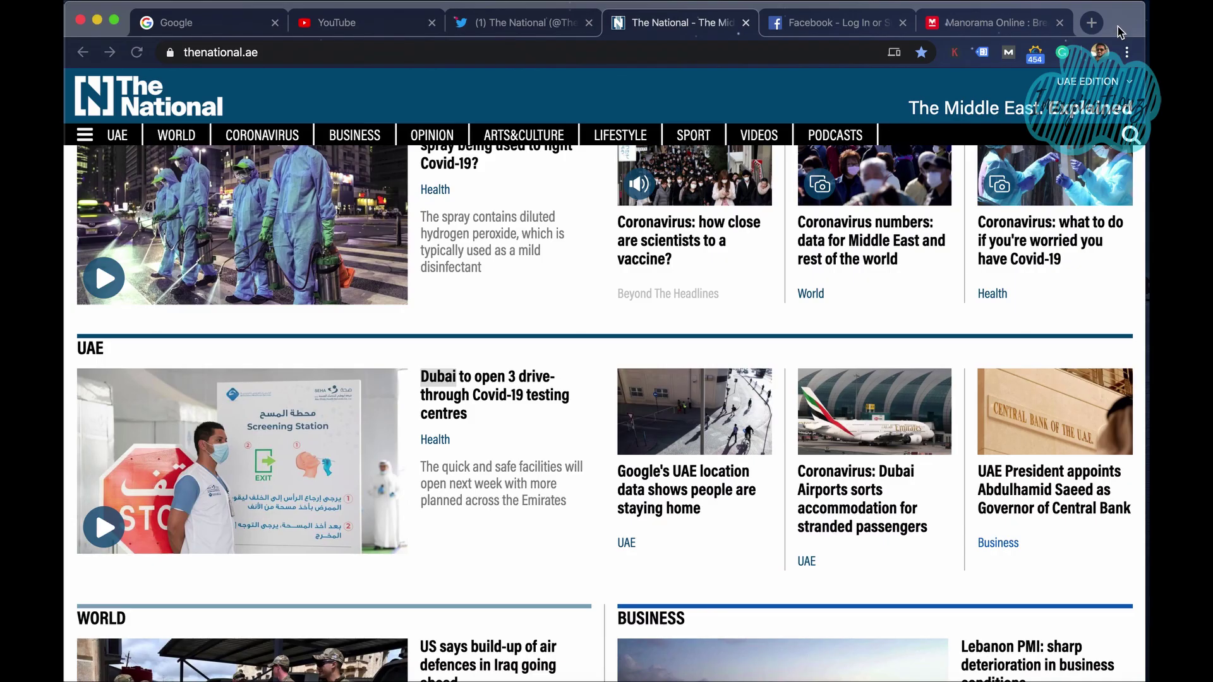
Step: Send The National's page to the synced phone
key(super+l)
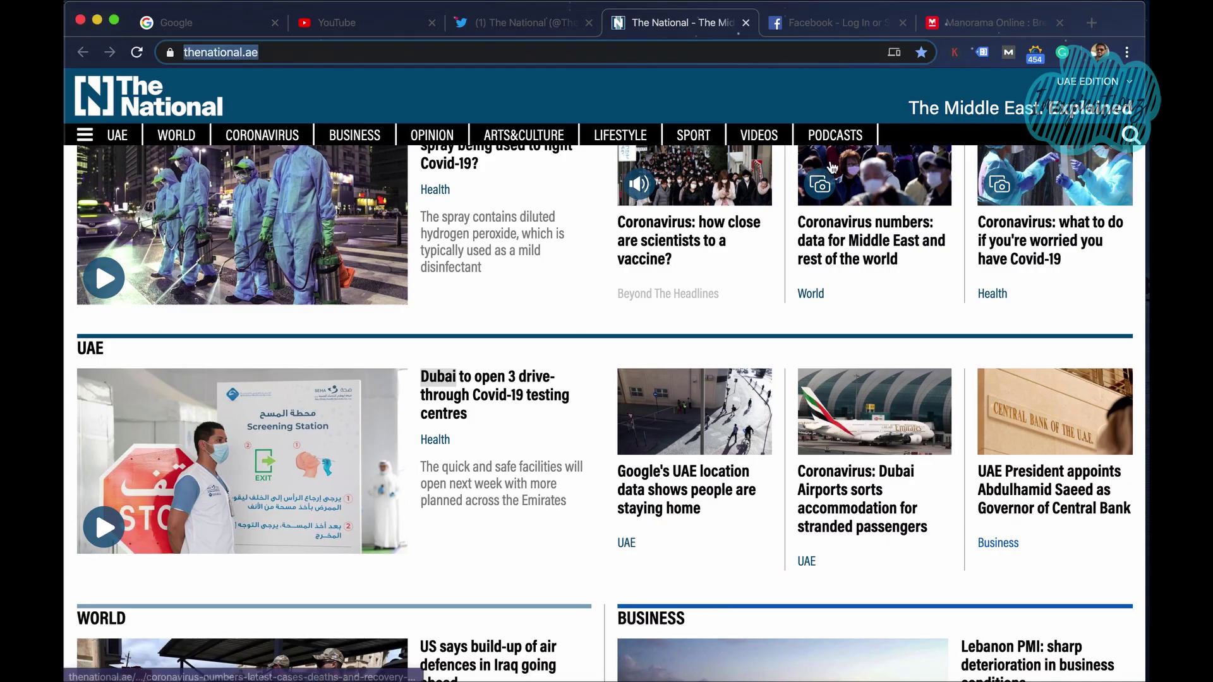
click(894, 52)
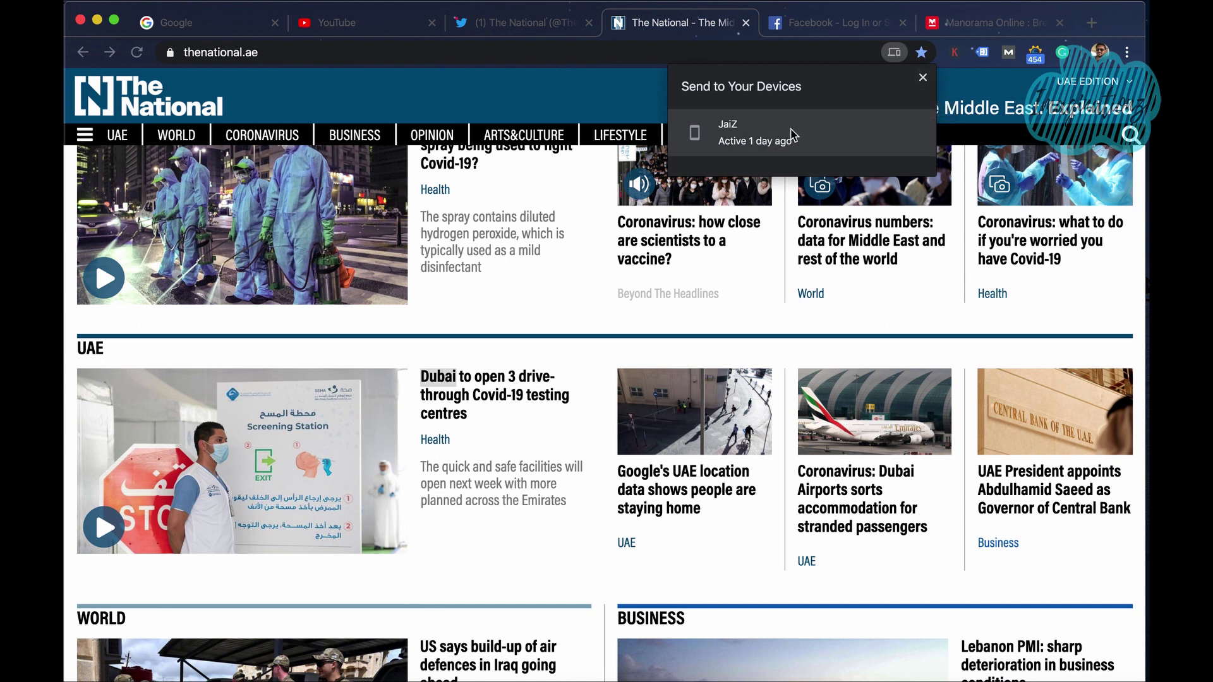
click(792, 135)
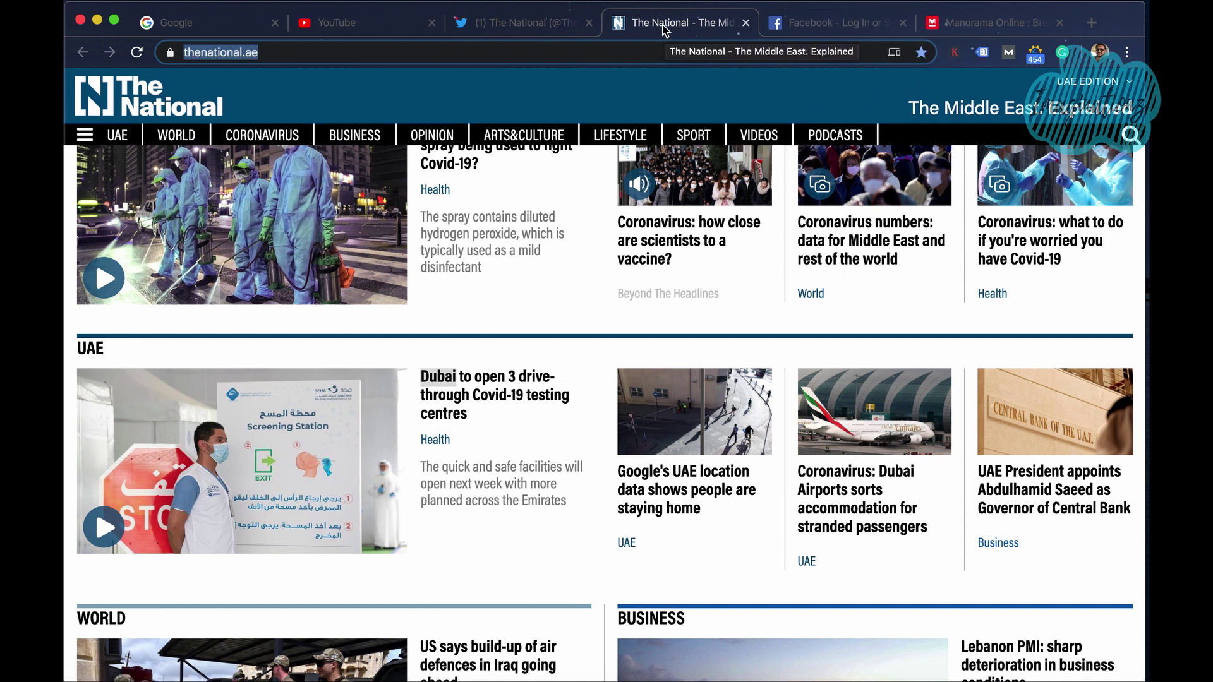
Step: Detach The National's tab into a separate window, reposition that window and close it
drag(665, 30, 813, 101)
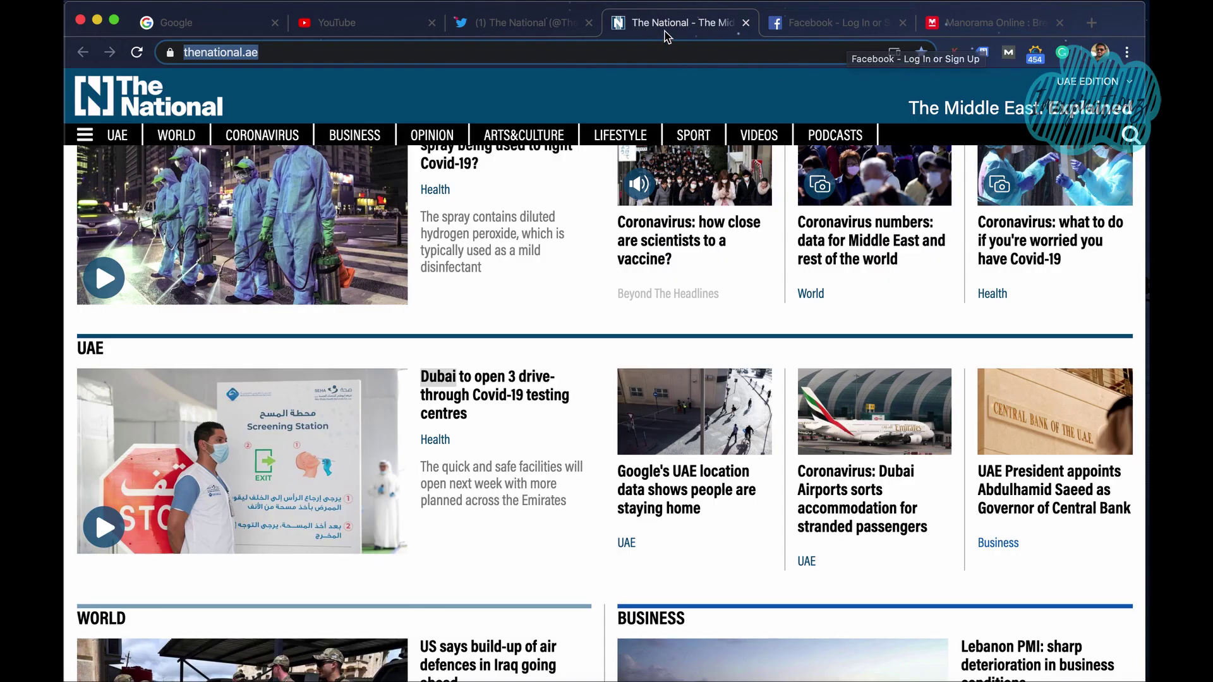
drag(664, 30, 651, 152)
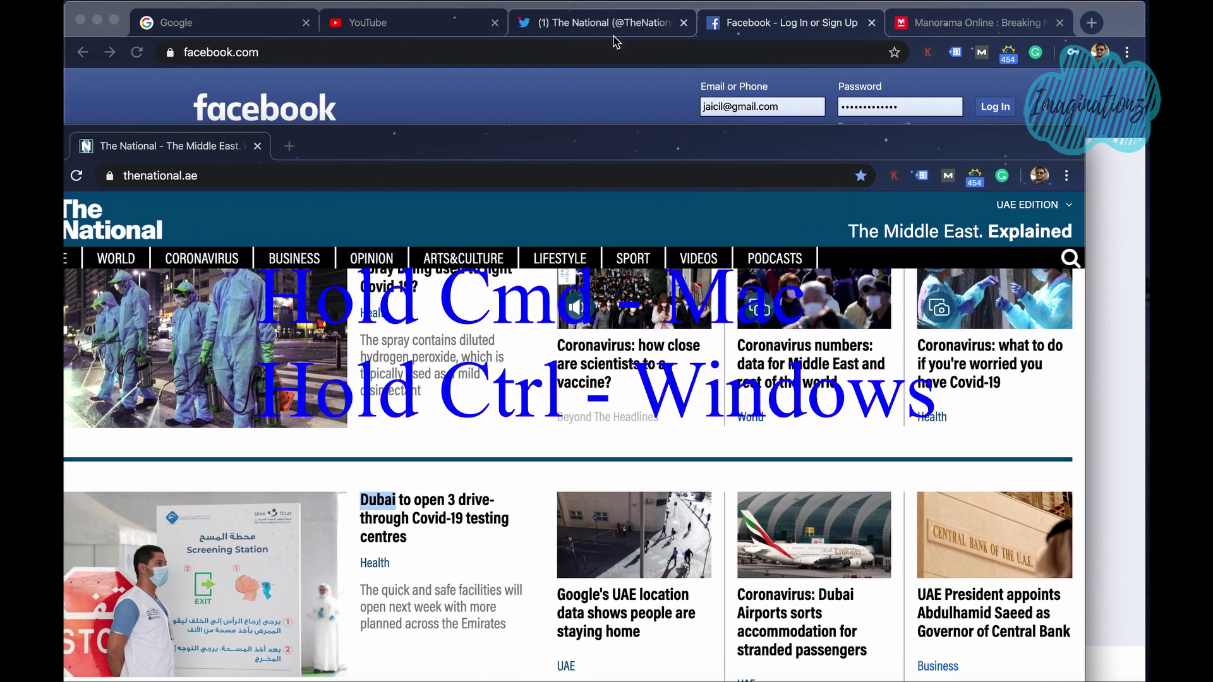
drag(270, 158, 483, 149)
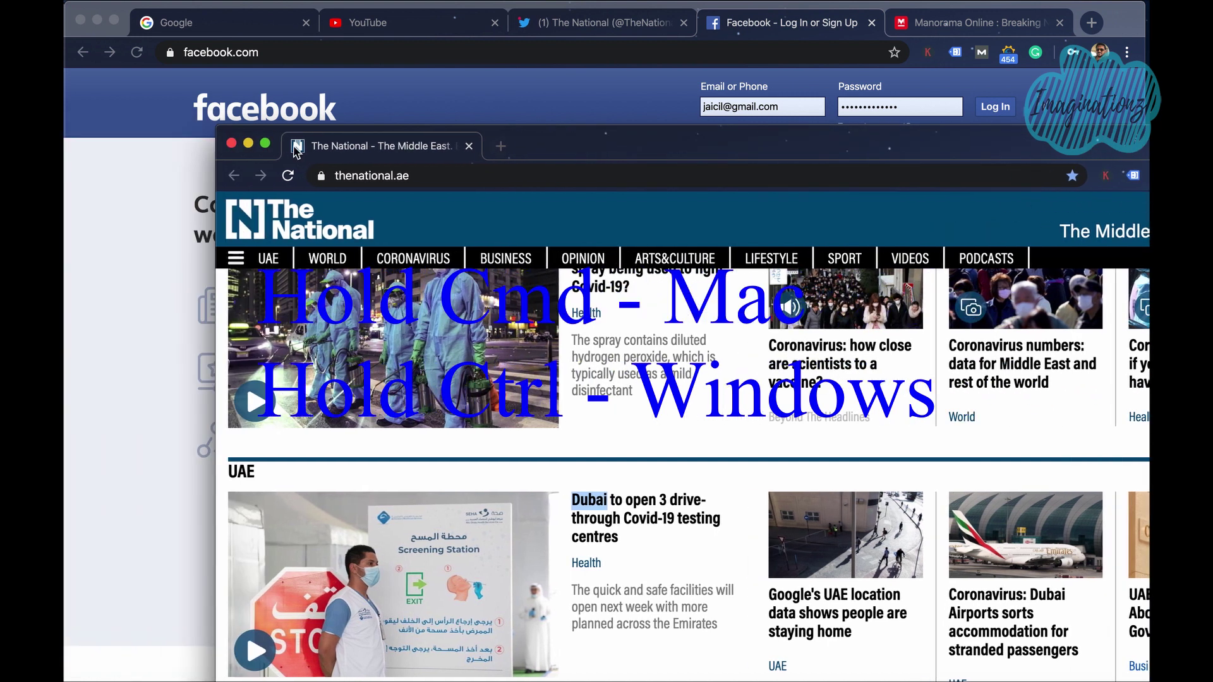
click(232, 144)
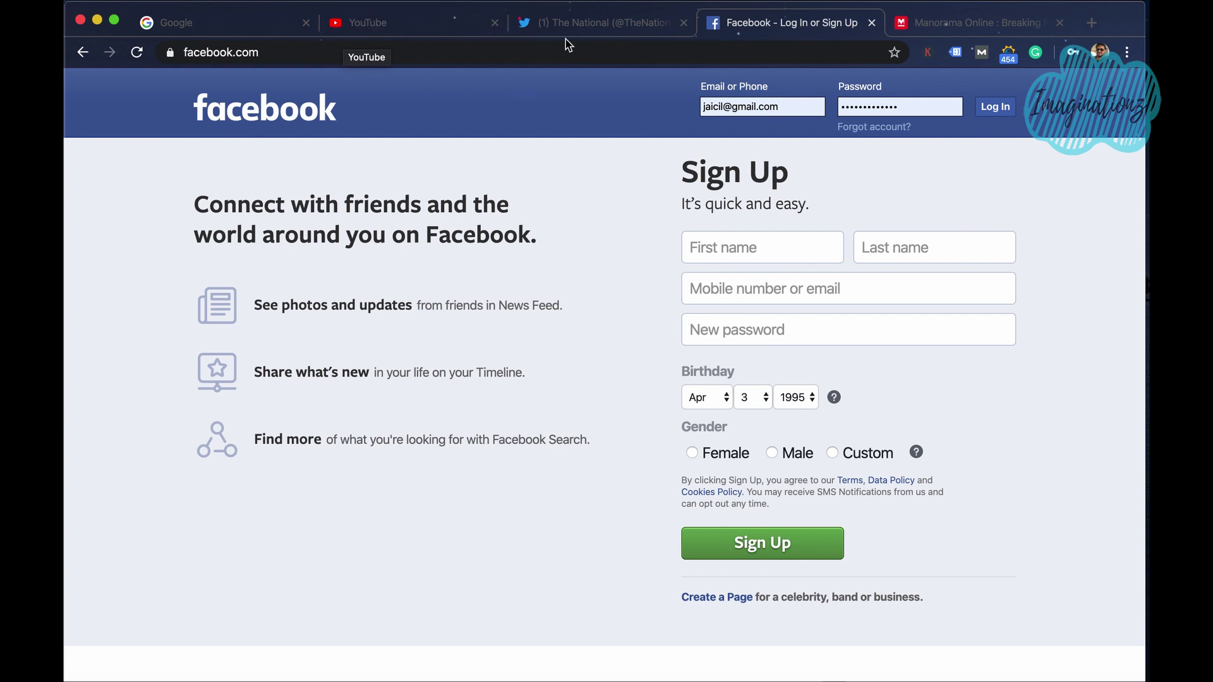
Step: Search Google for the phrase "UAE and Middle East's premier" selected from The National's Twitter bio
click(594, 23)
scroll(624, 392, down, 1)
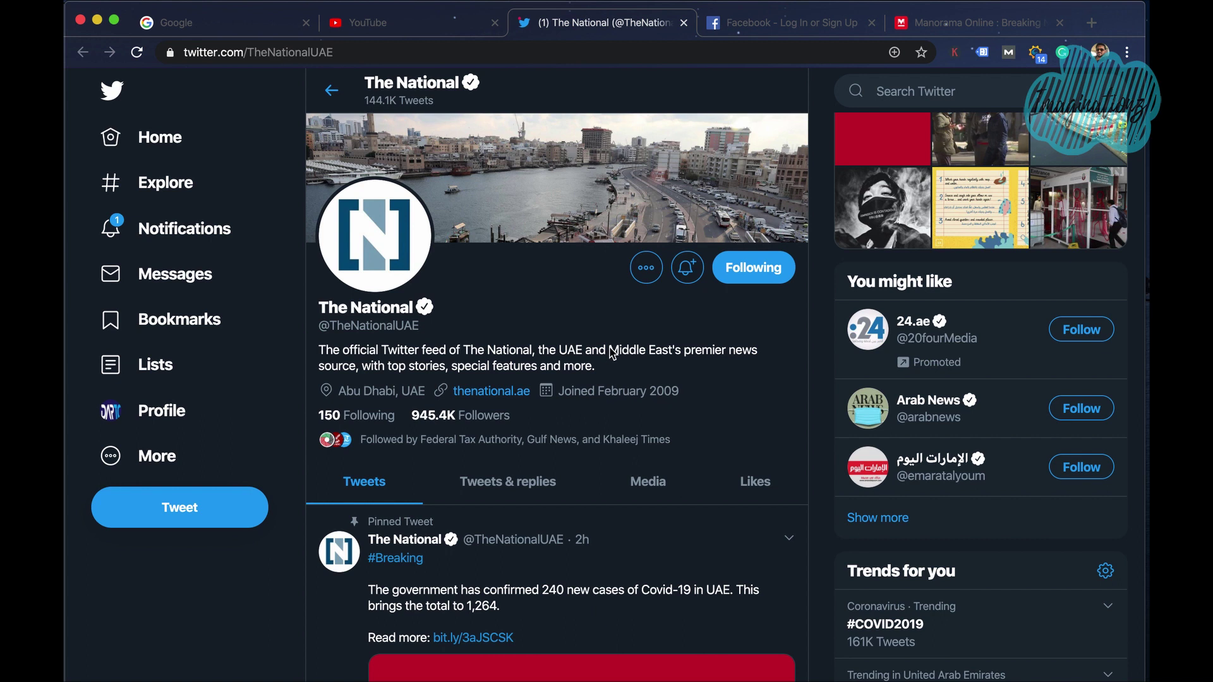
drag(614, 352, 717, 360)
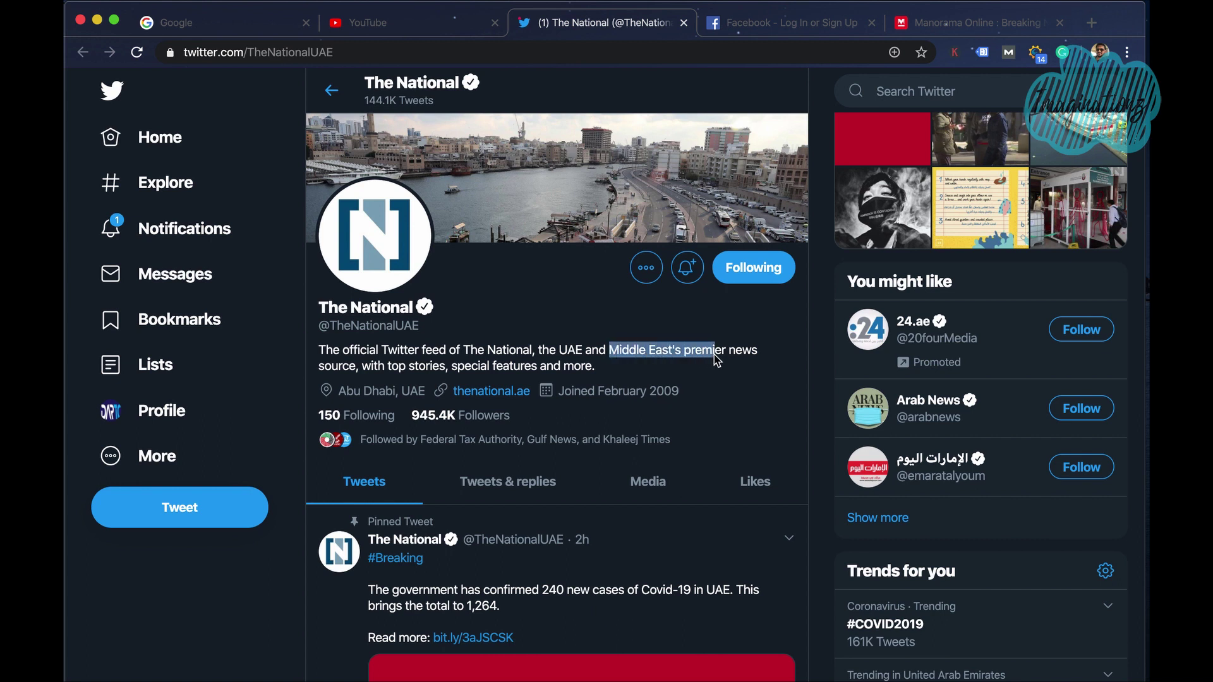
click(662, 370)
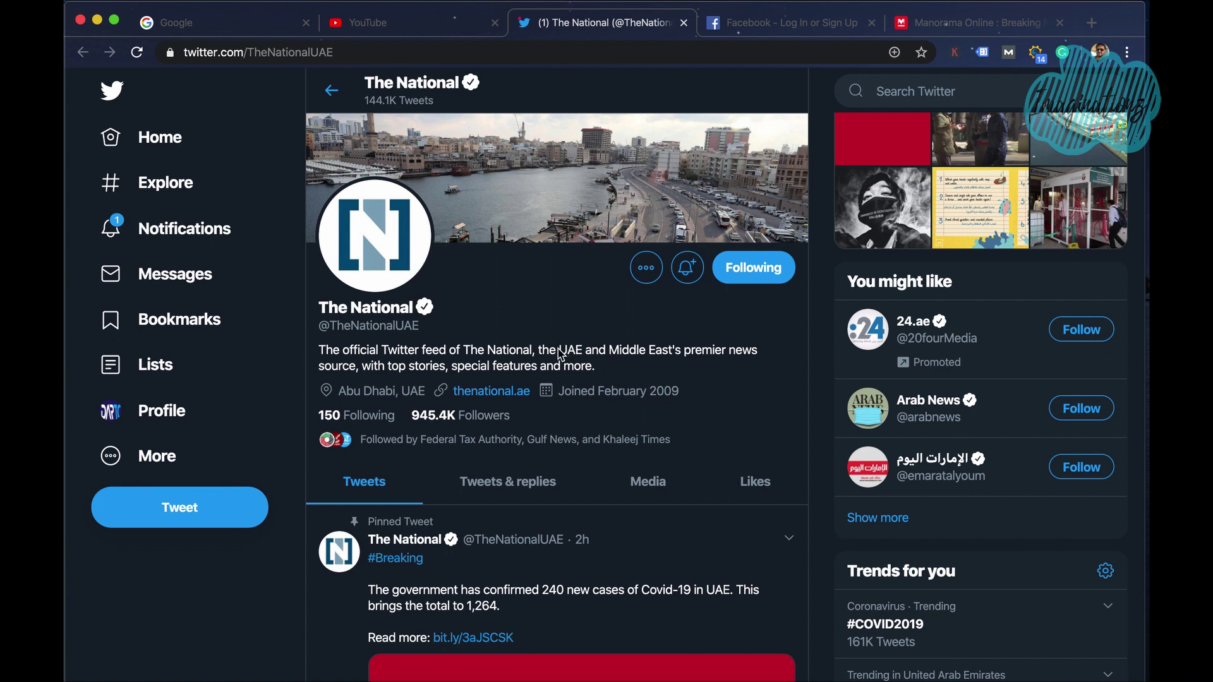
drag(558, 353, 728, 355)
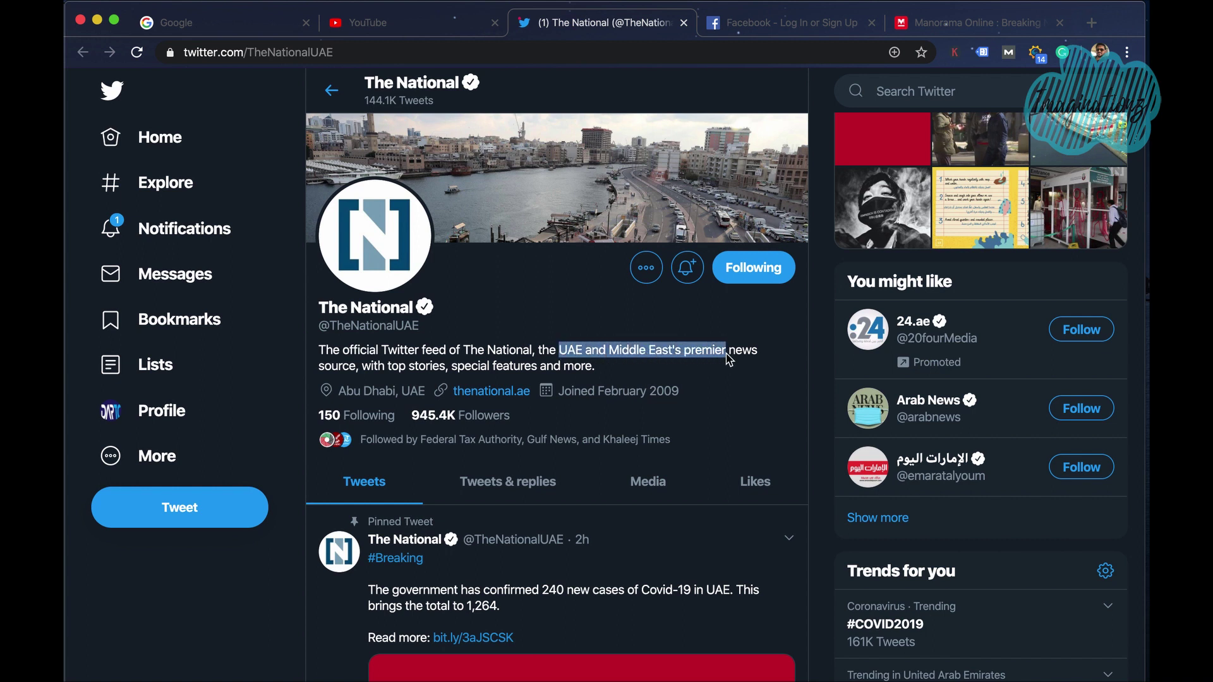
right_click(674, 358)
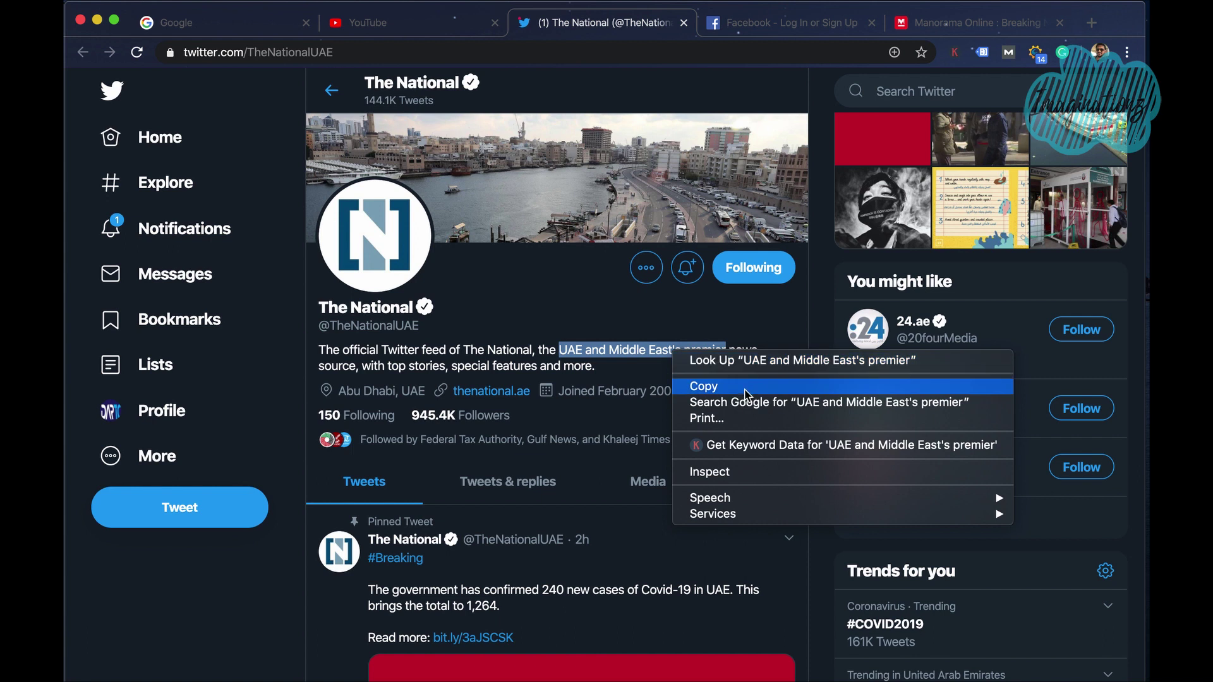
click(751, 409)
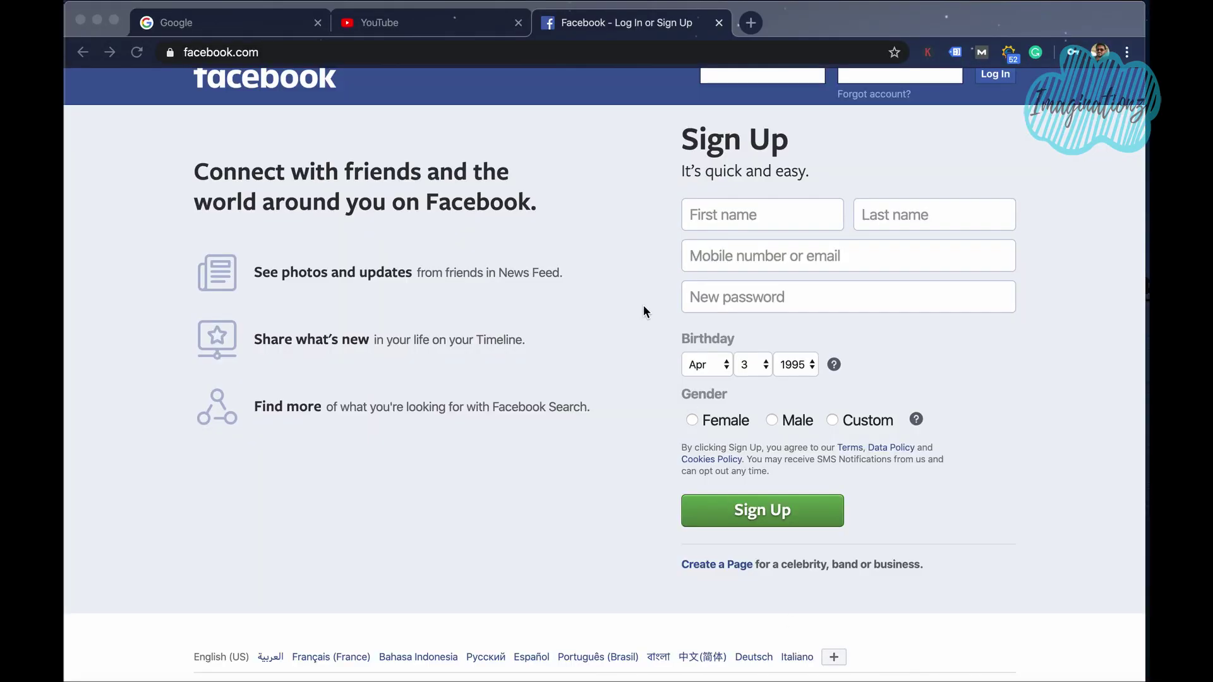
Step: Inspect the "Connect with friends and the world around you on Facebook." headline on the Facebook login page
scroll(643, 311, up, 2)
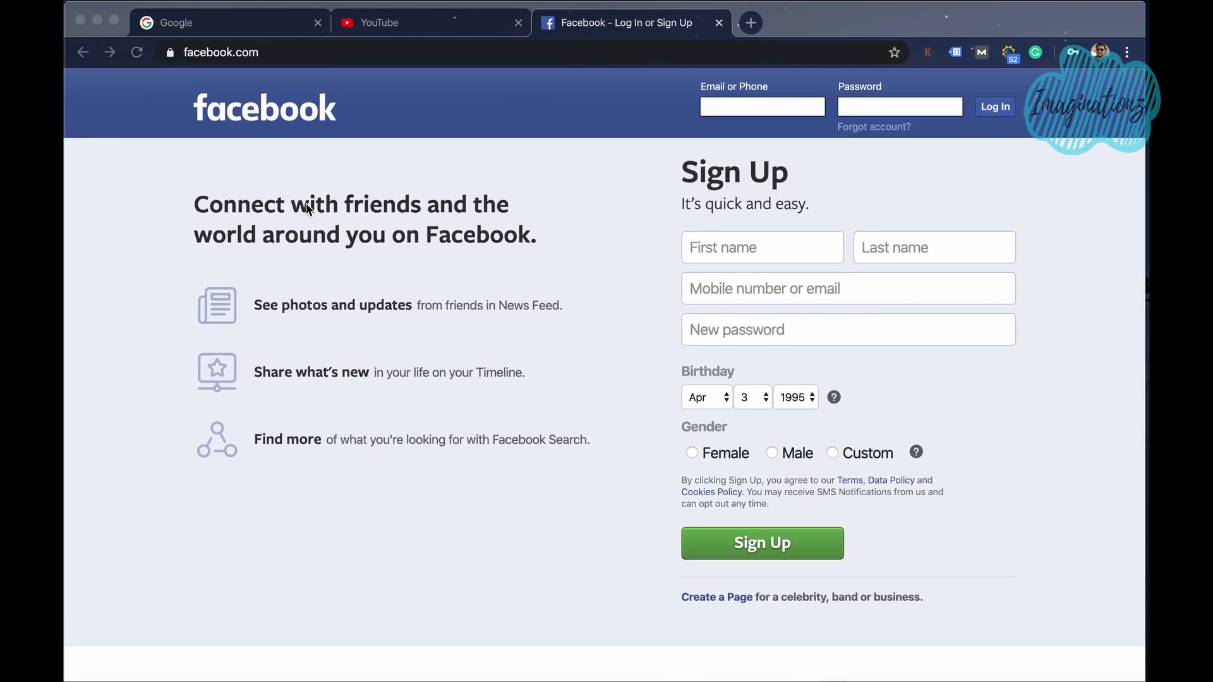
click(344, 216)
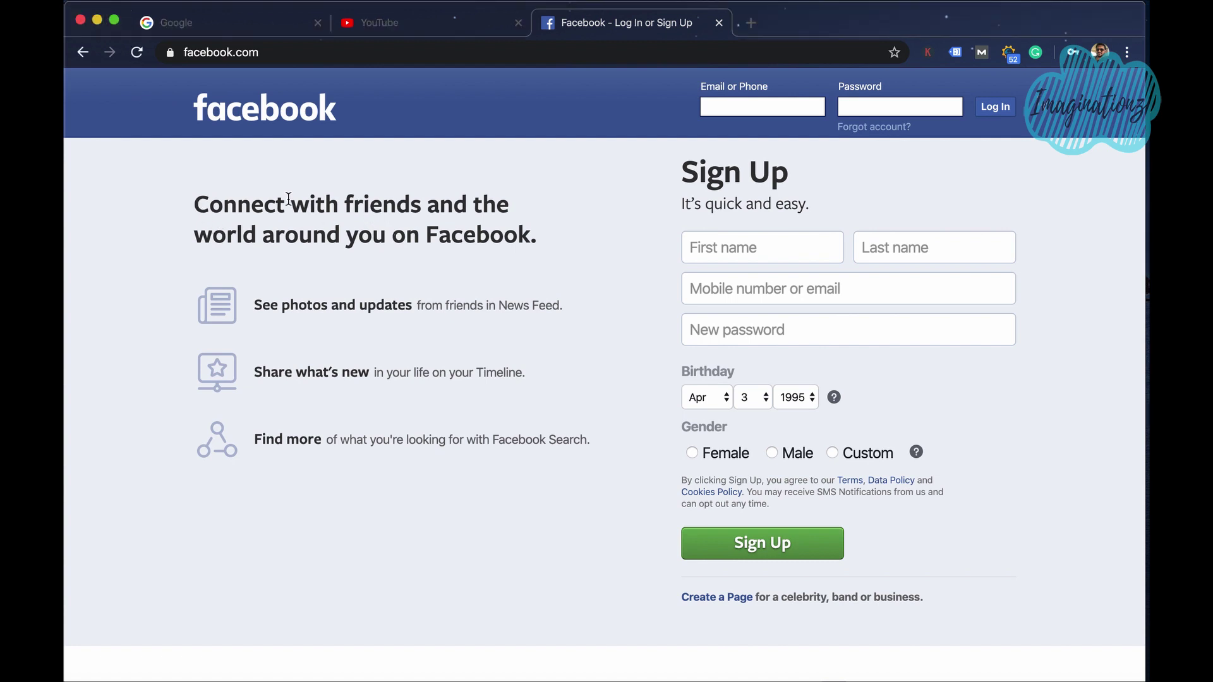
drag(195, 204, 468, 243)
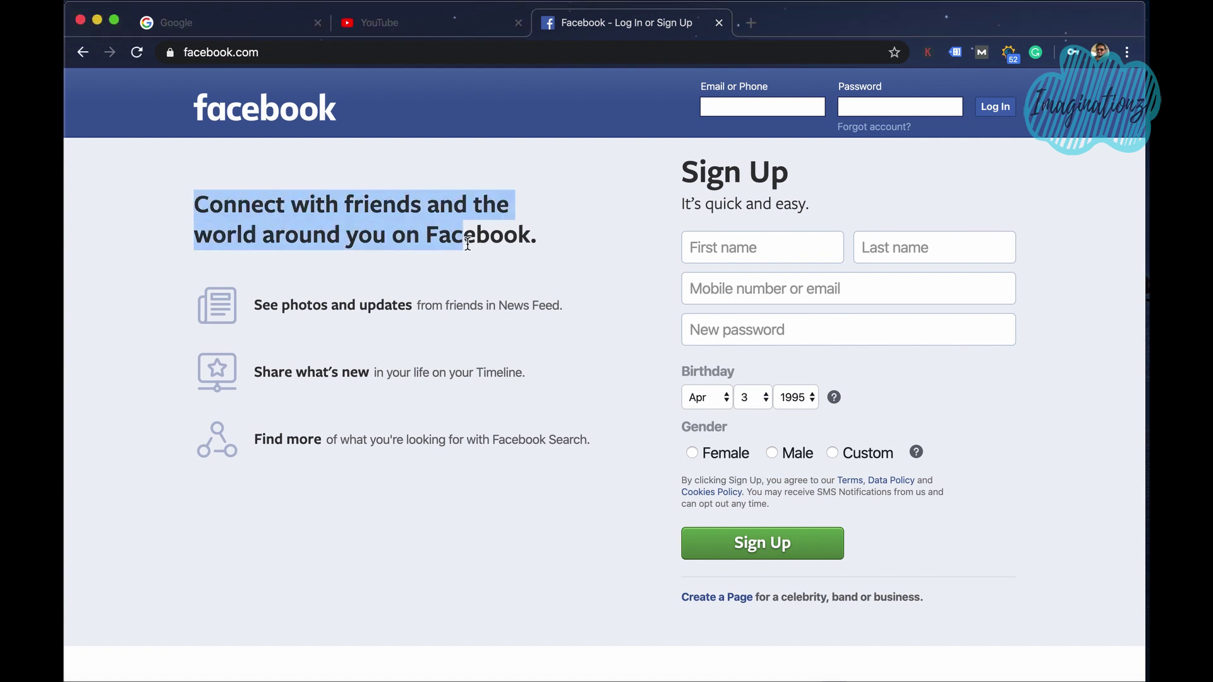
right_click(418, 224)
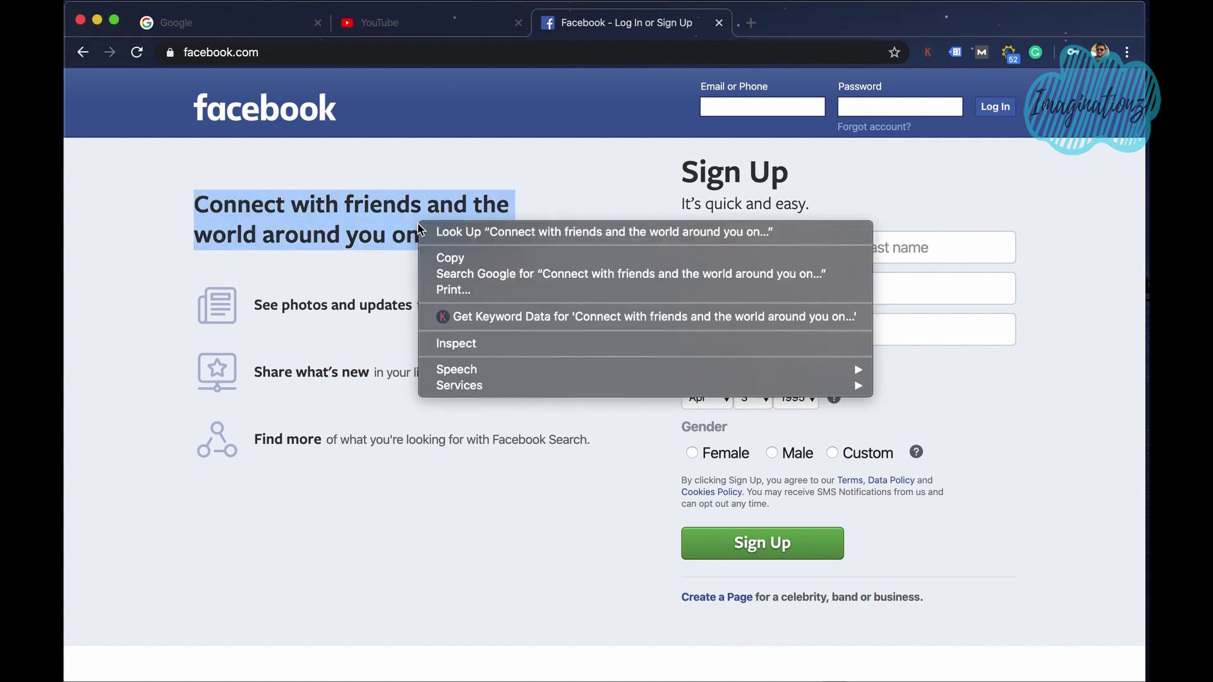
click(523, 349)
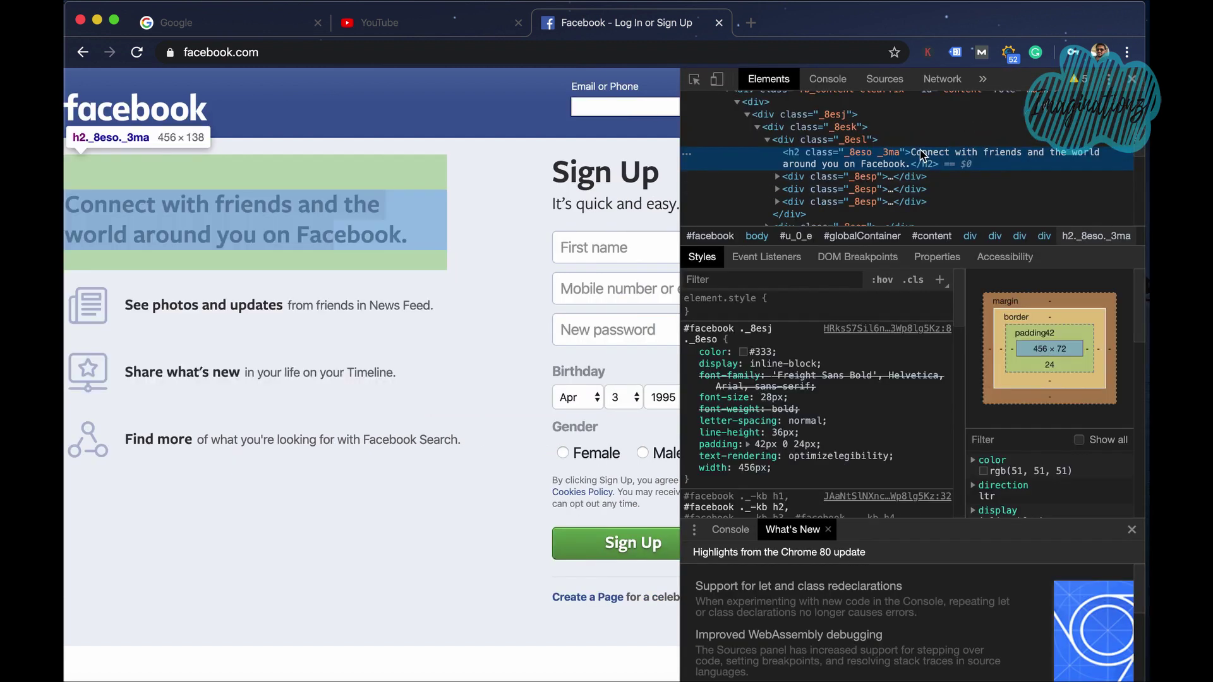
Step: Replace the inspected h2 headline text with 'Please Subscribe to my Youtube Channel "Imaginationz".' and close the developer tools
double_click(928, 156)
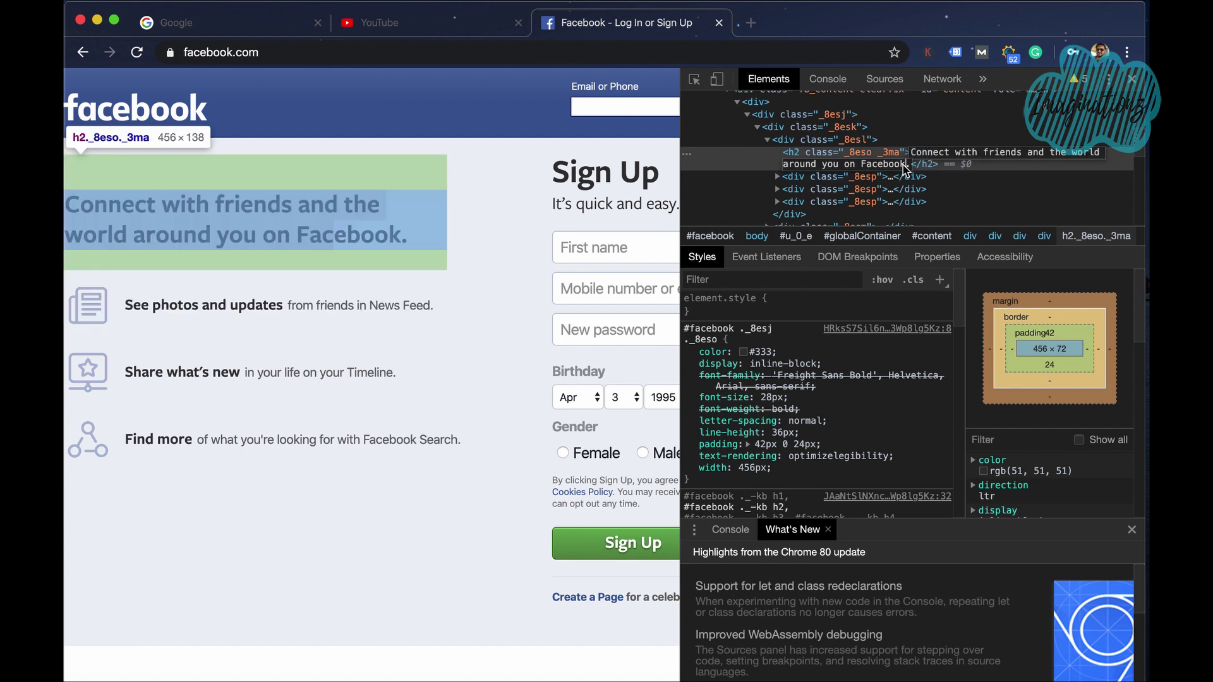
key(BackSpace)
key(BackSpace)
key(BackSpace)
key(BackSpace)
key(BackSpace)
key(BackSpace)
key(BackSpace)
key(BackSpace)
key(BackSpace)
key(BackSpace)
key(BackSpace)
key(BackSpace)
key(BackSpace)
key(BackSpace)
key(BackSpace)
key(BackSpace)
key(BackSpace)
key(BackSpace)
key(BackSpace)
key(BackSpace)
key(BackSpace)
key(BackSpace)
key(BackSpace)
key(BackSpace)
key(BackSpace)
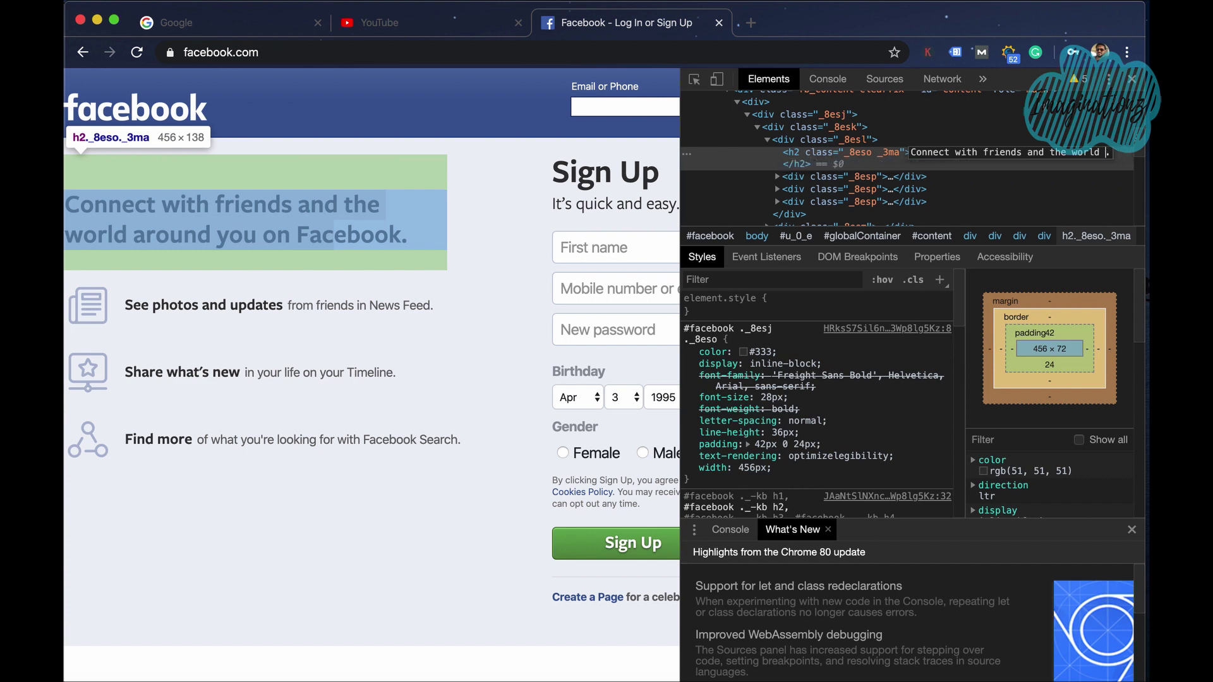
key(Return)
key(BackSpace)
key(BackSpace)
key(BackSpace)
key(BackSpace)
key(BackSpace)
key(BackSpace)
key(BackSpace)
key(BackSpace)
key(BackSpace)
key(BackSpace)
key(BackSpace)
key(BackSpace)
key(BackSpace)
key(BackSpace)
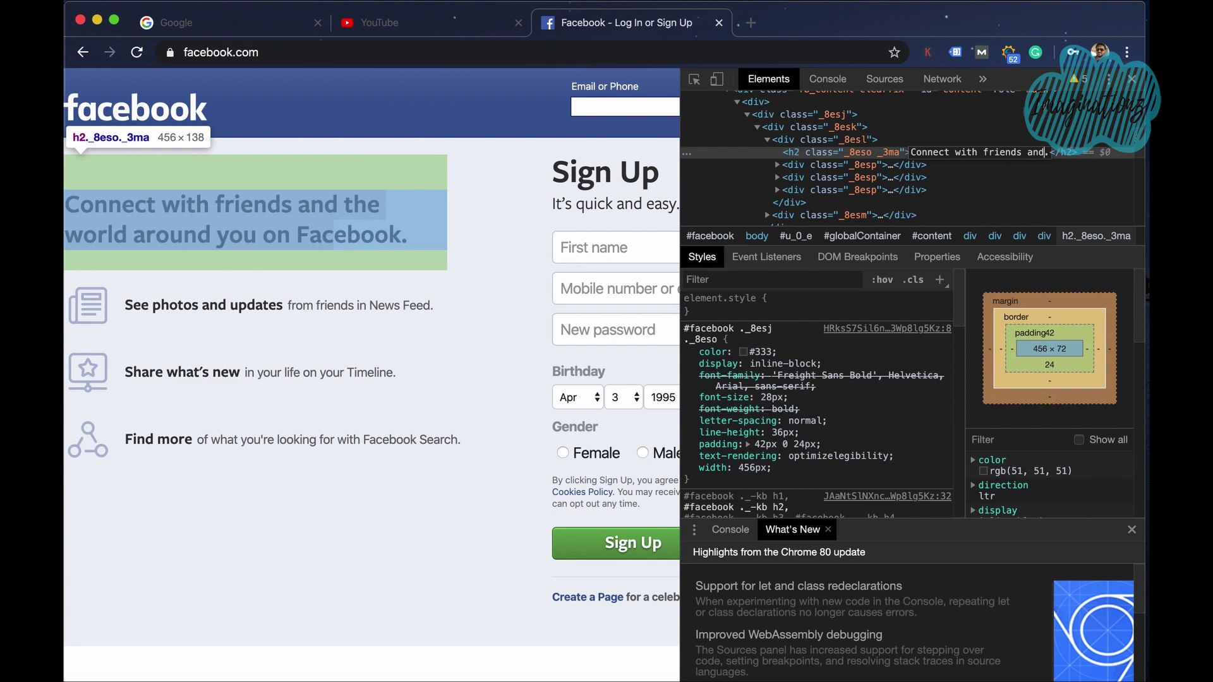
key(BackSpace)
key(BackSpace)
key(BackSpace)
key(BackSpace)
key(BackSpace)
key(BackSpace)
key(BackSpace)
key(BackSpace)
key(BackSpace)
key(BackSpace)
key(BackSpace)
key(BackSpace)
key(BackSpace)
key(BackSpace)
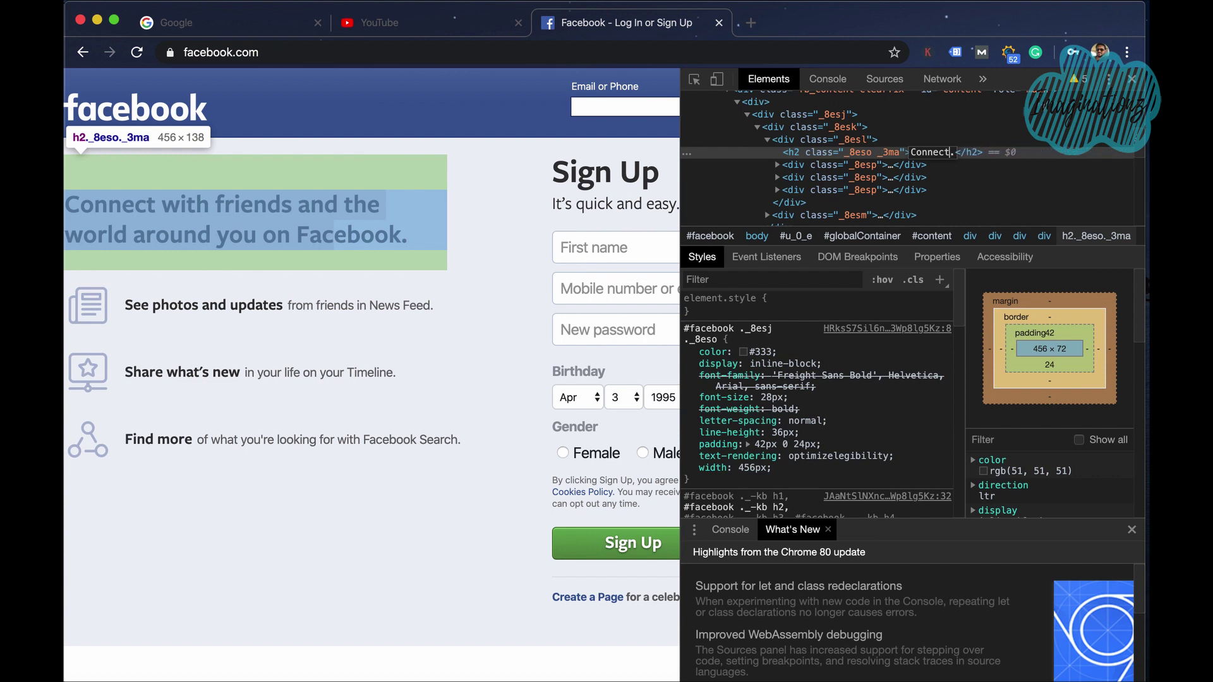
key(BackSpace)
key(BackSpace)
key(BackSpace)
key(BackSpace)
text(Please Subscr)
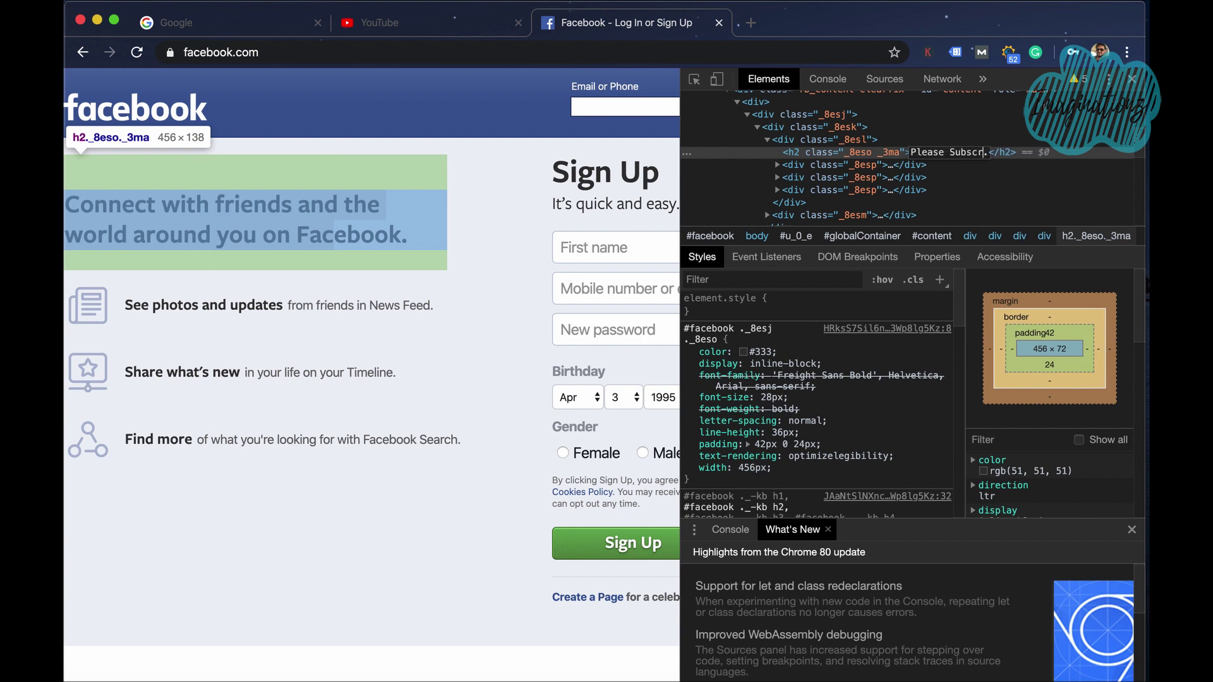
text(ibe to my Yputube )
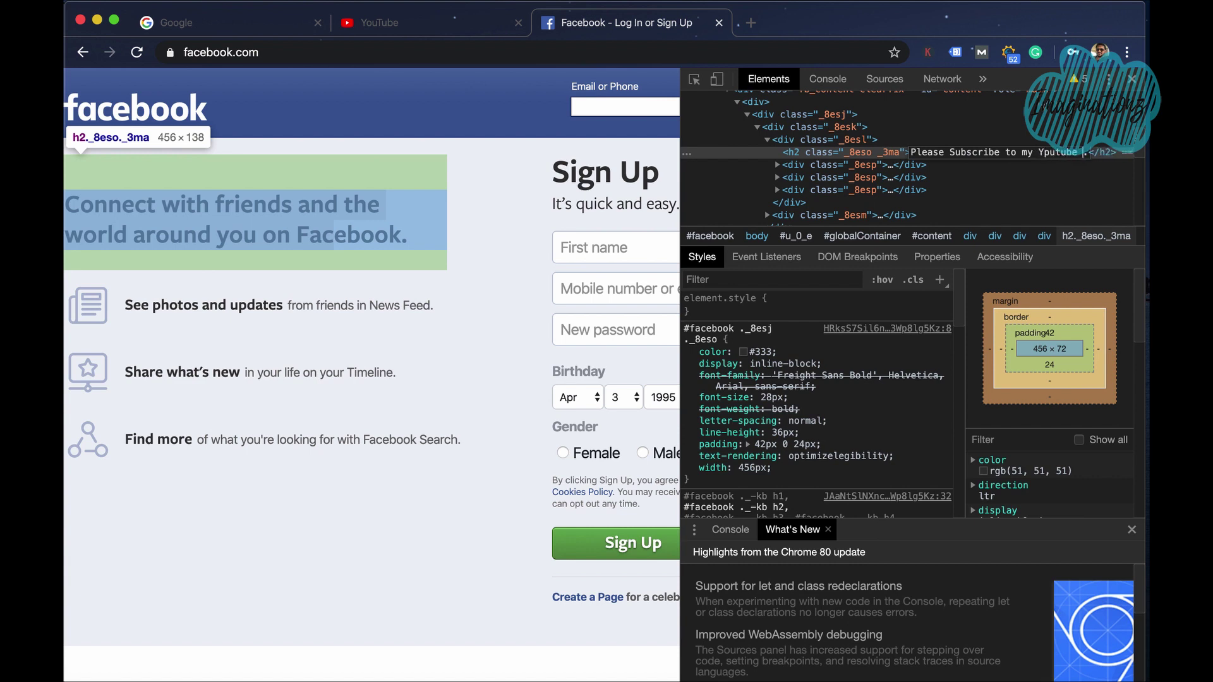
text(Cha)
click(1050, 152)
key(BackSpace)
text(outube Channel)
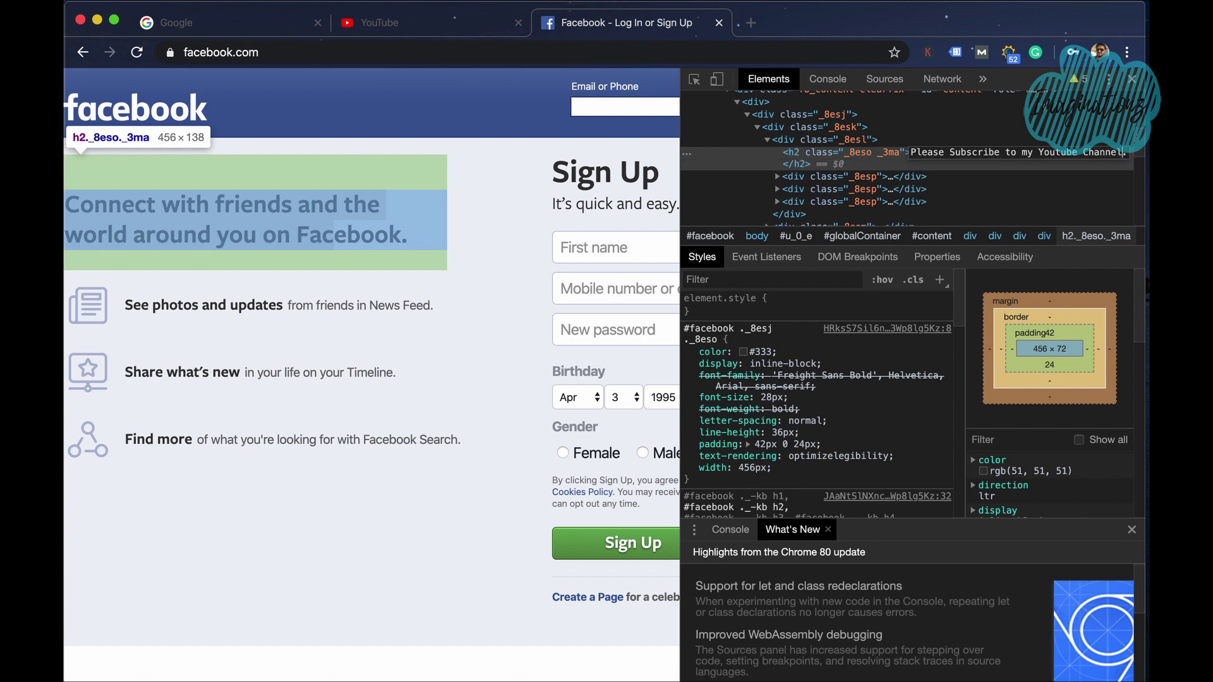
text("Im)
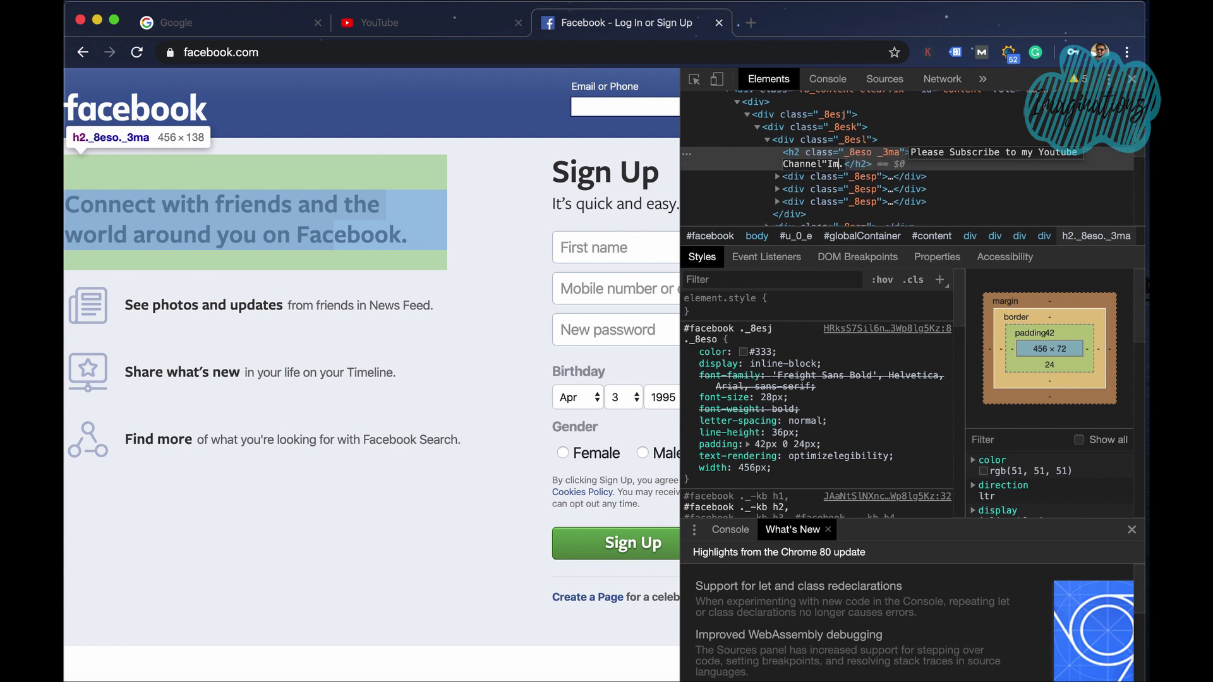
text(aginationz")
click(825, 166)
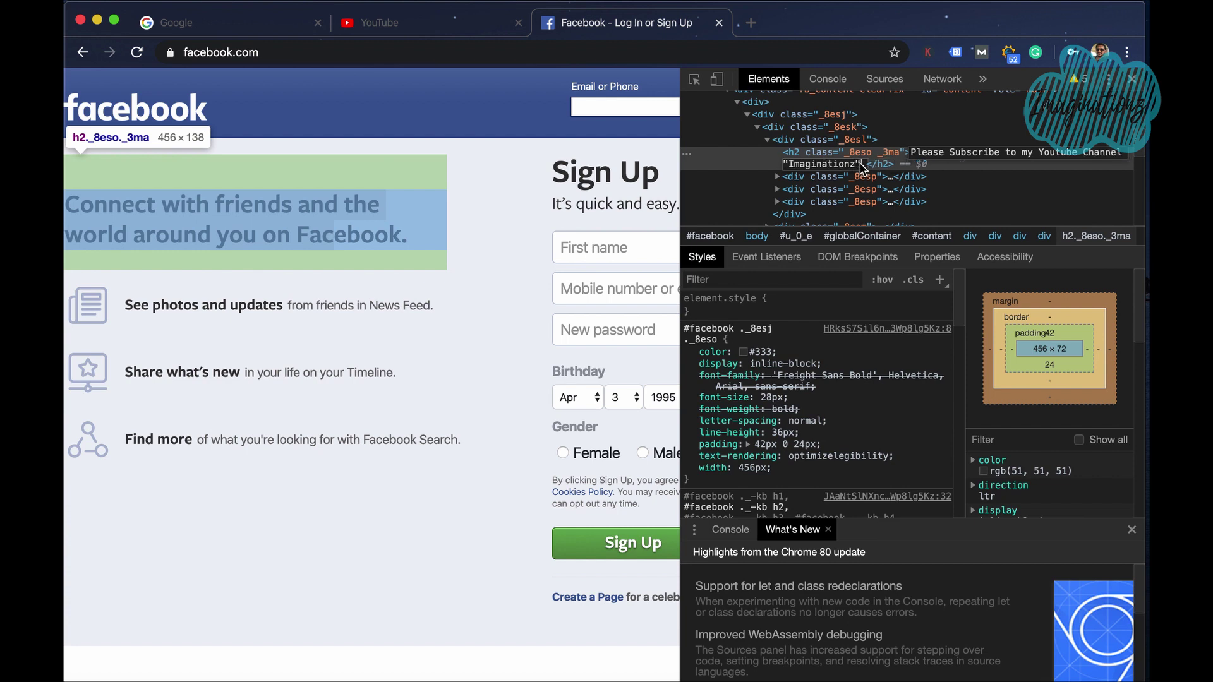
key(Return)
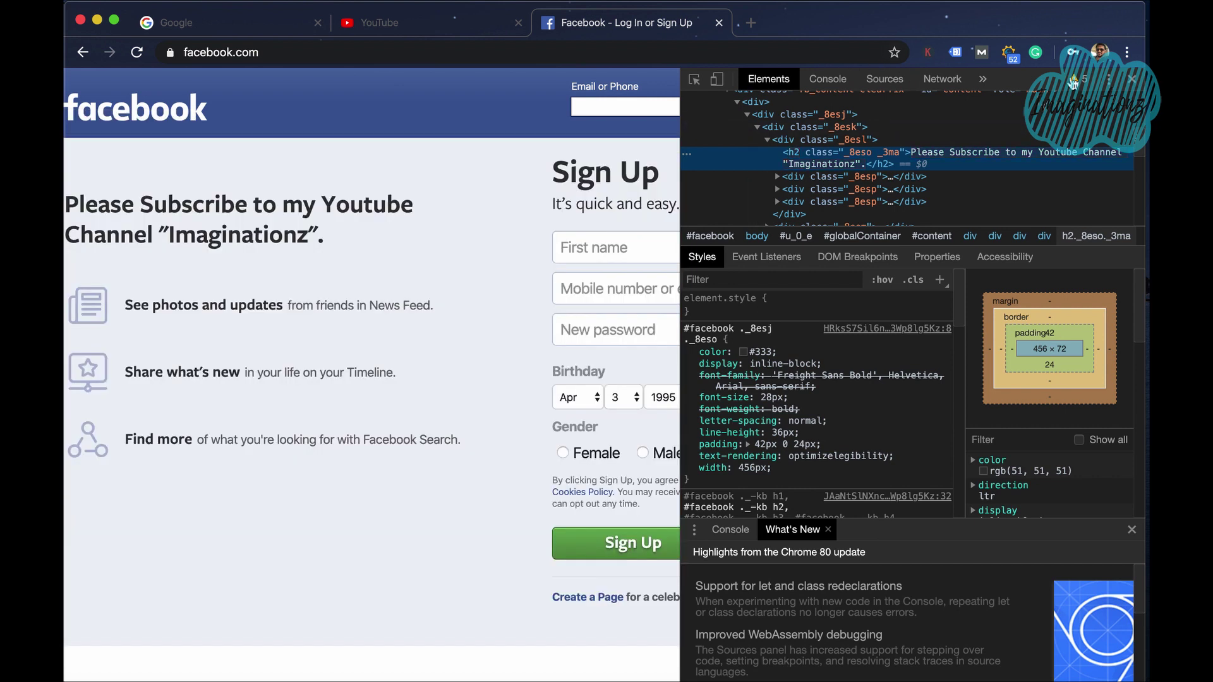
click(1131, 81)
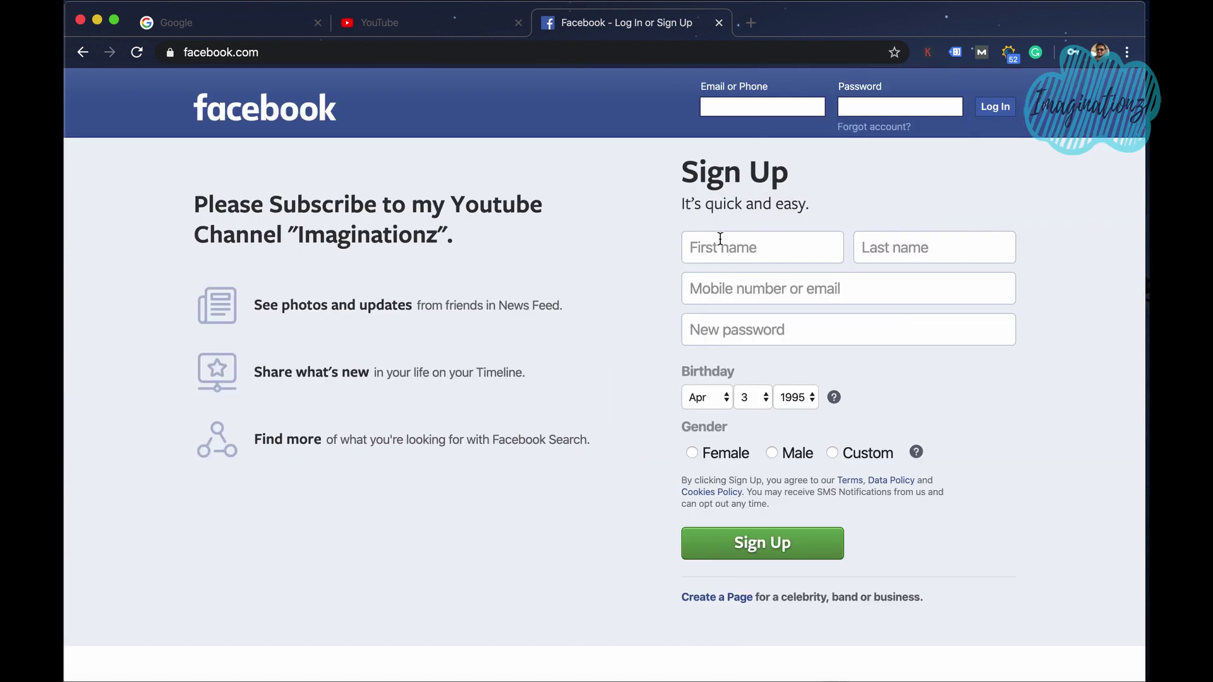